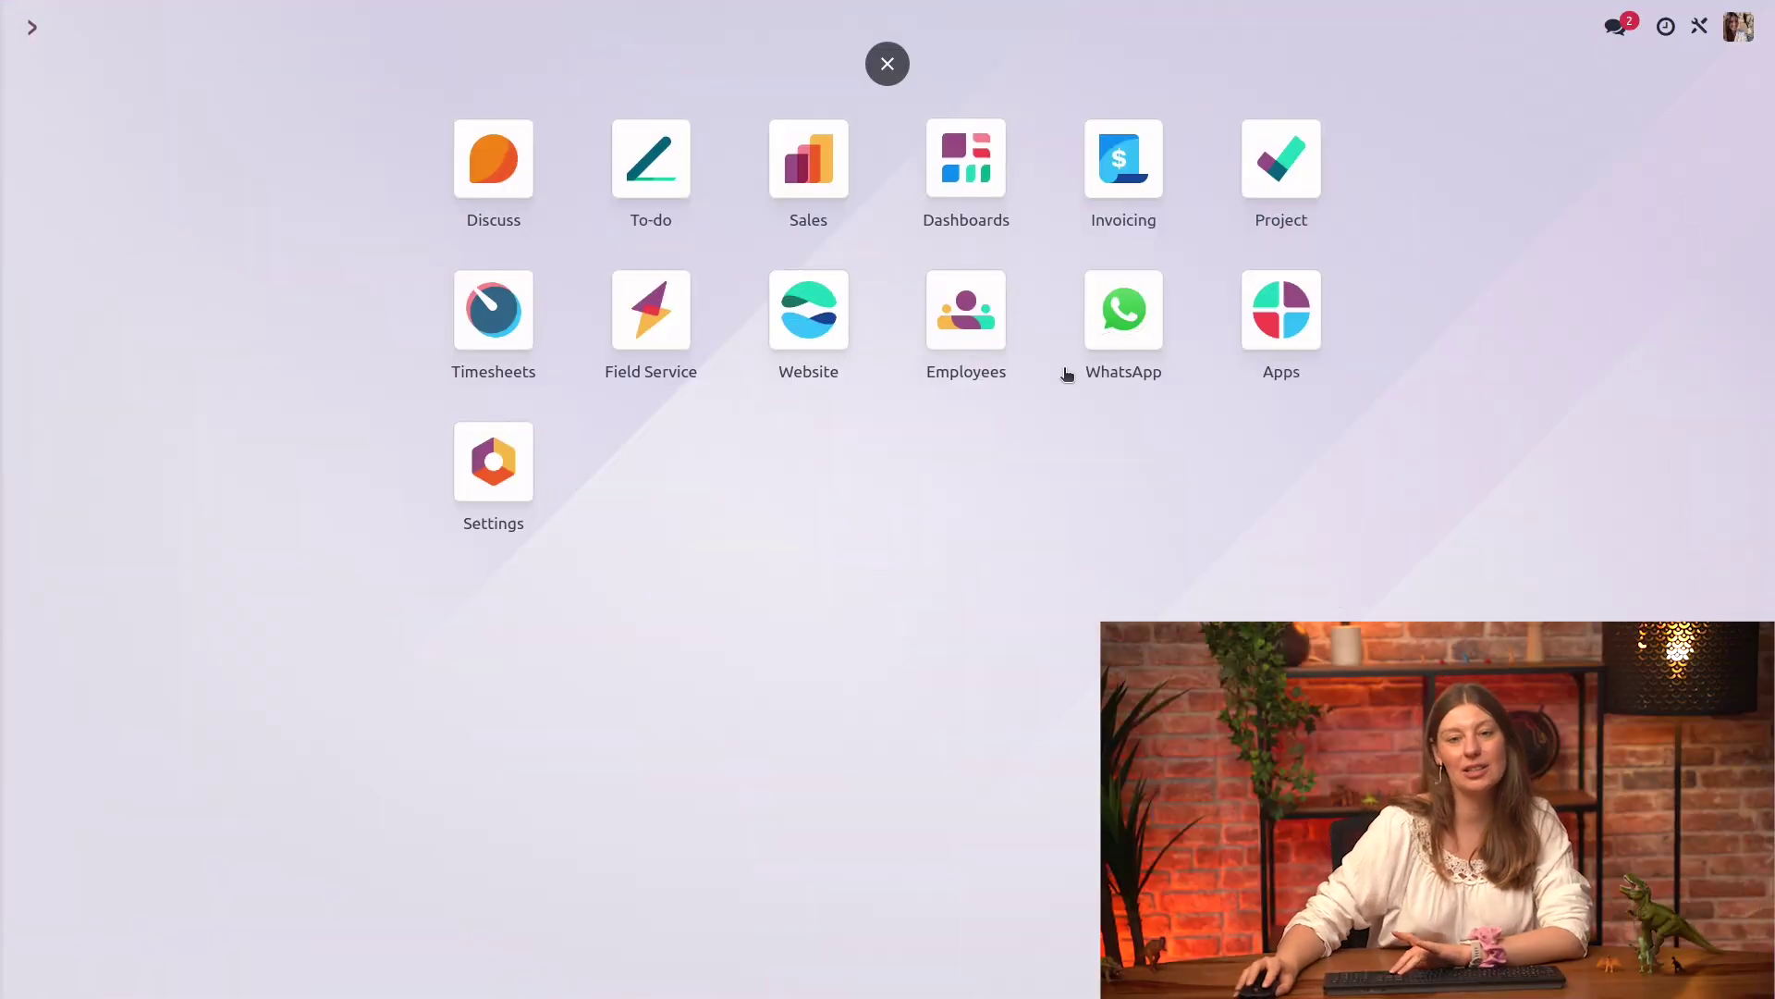
Give the Jurassic walking tours project the task-creation email alias 'walking' in its settings and save.
left_click(1292, 174)
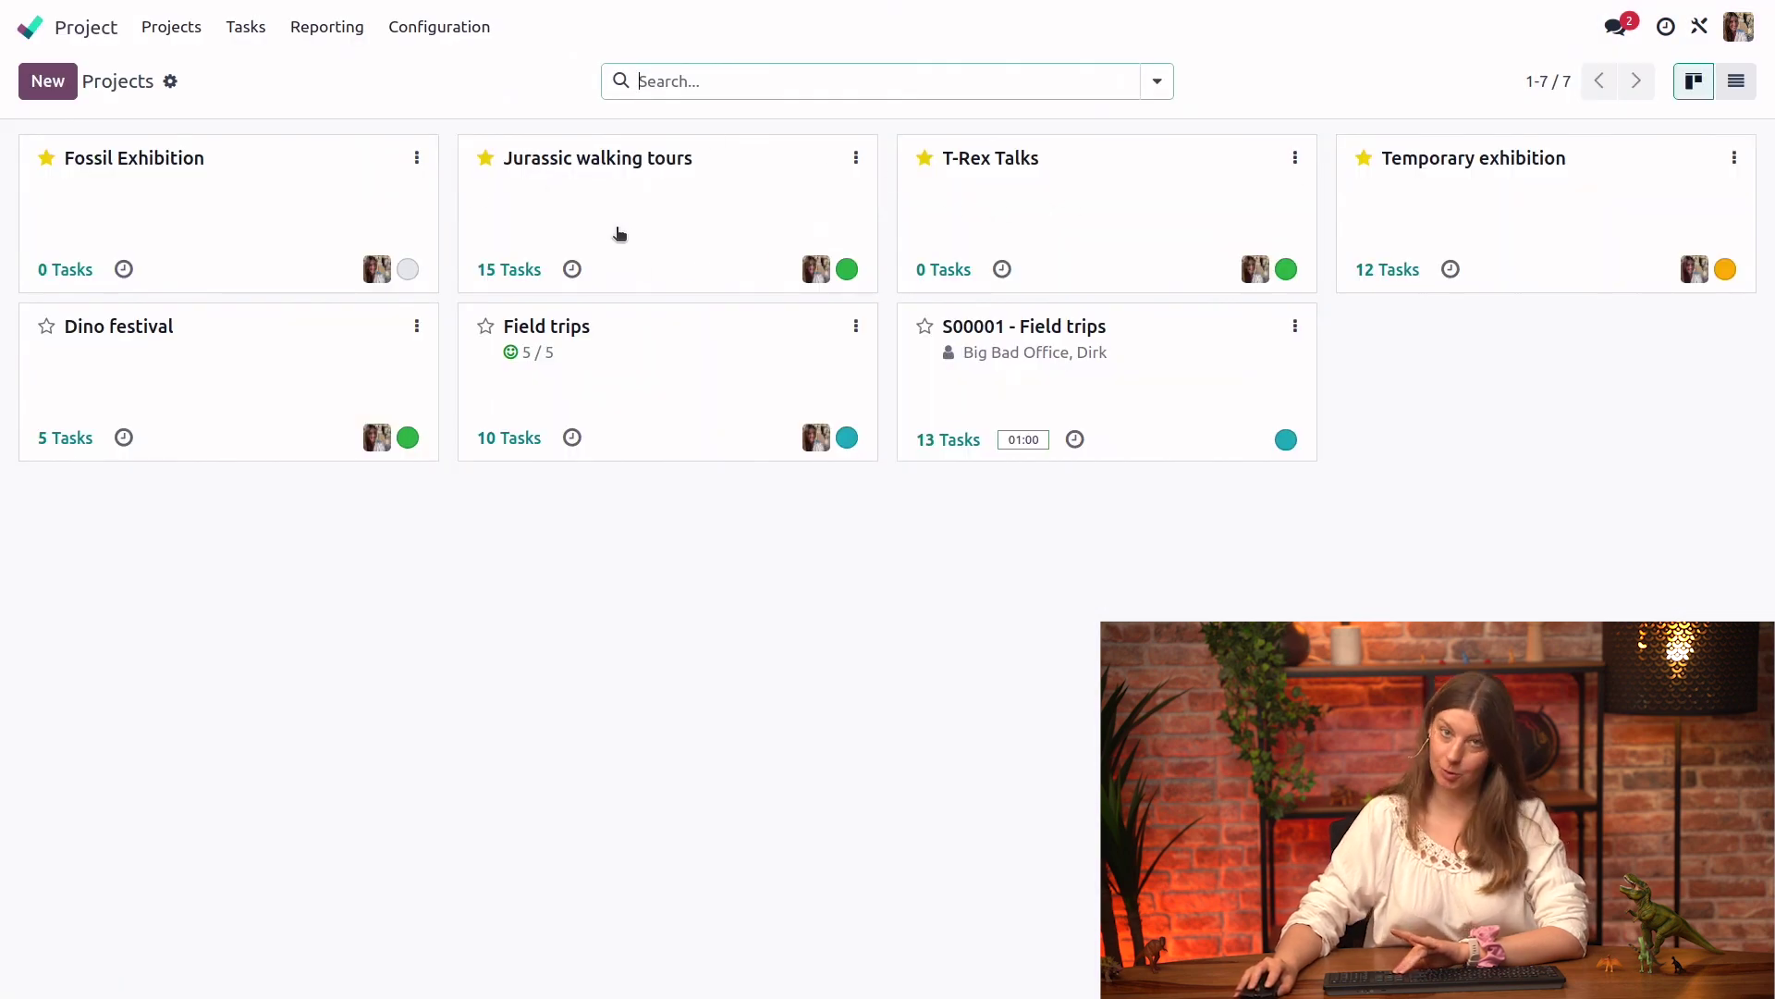
left_click(854, 159)
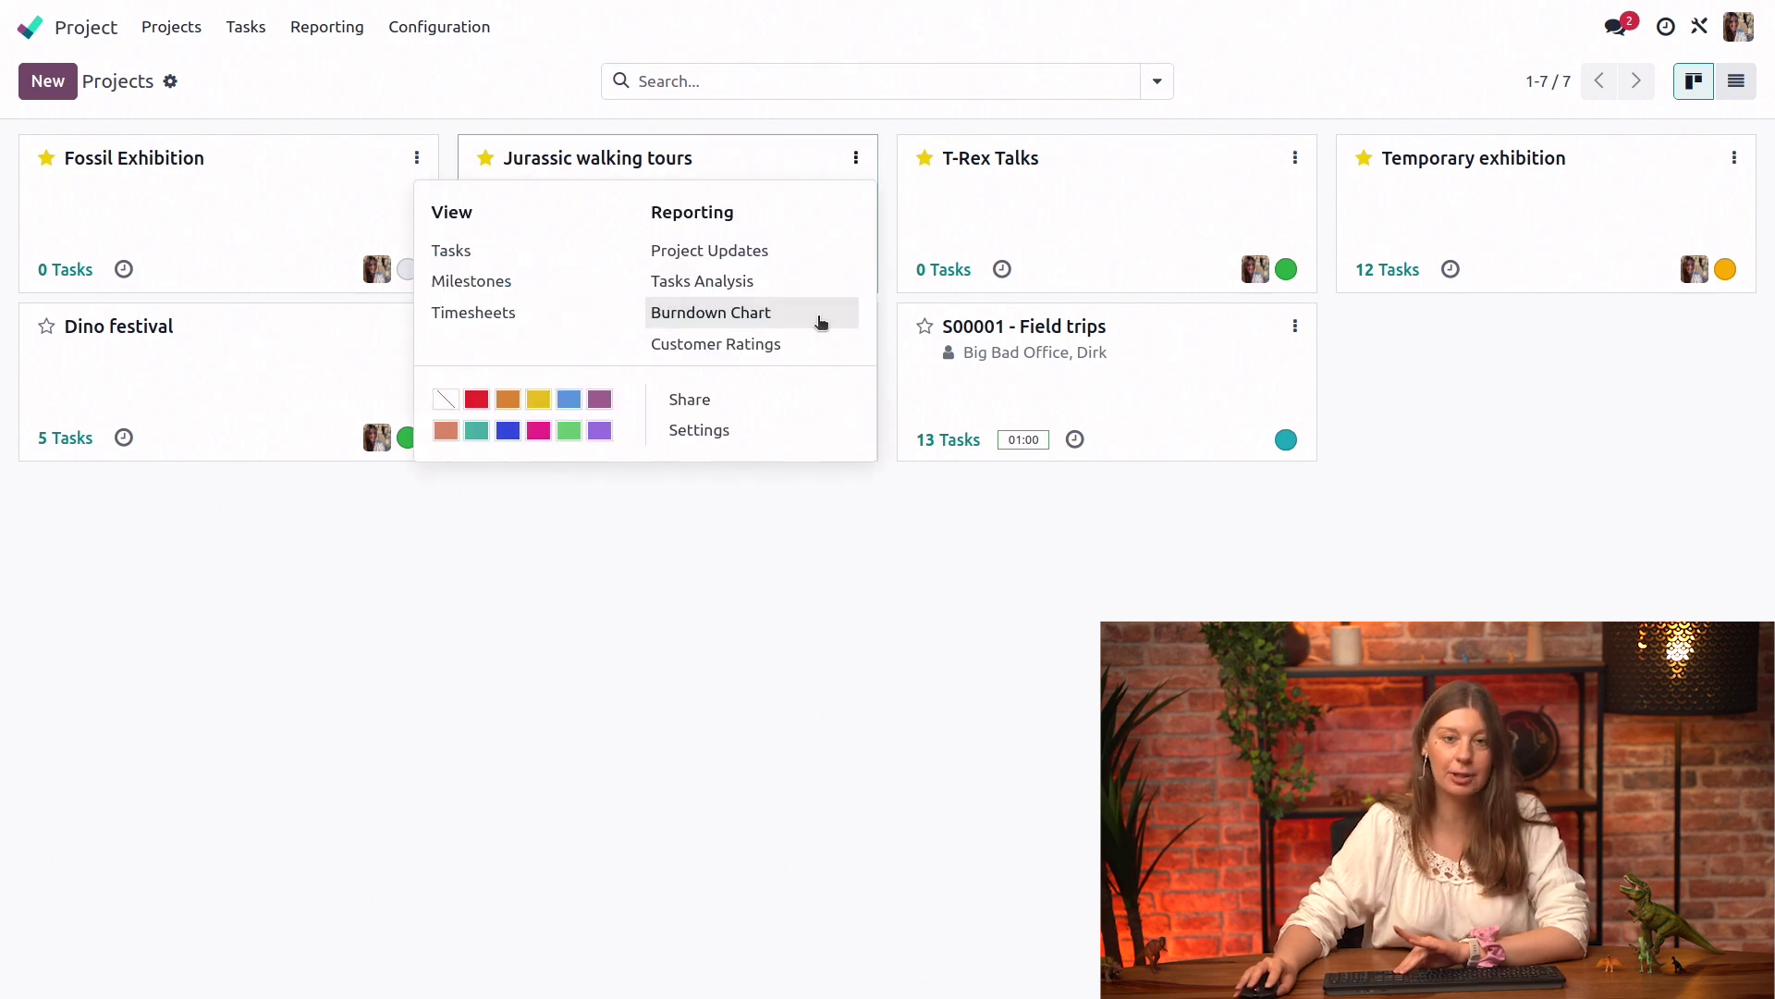
left_click(750, 430)
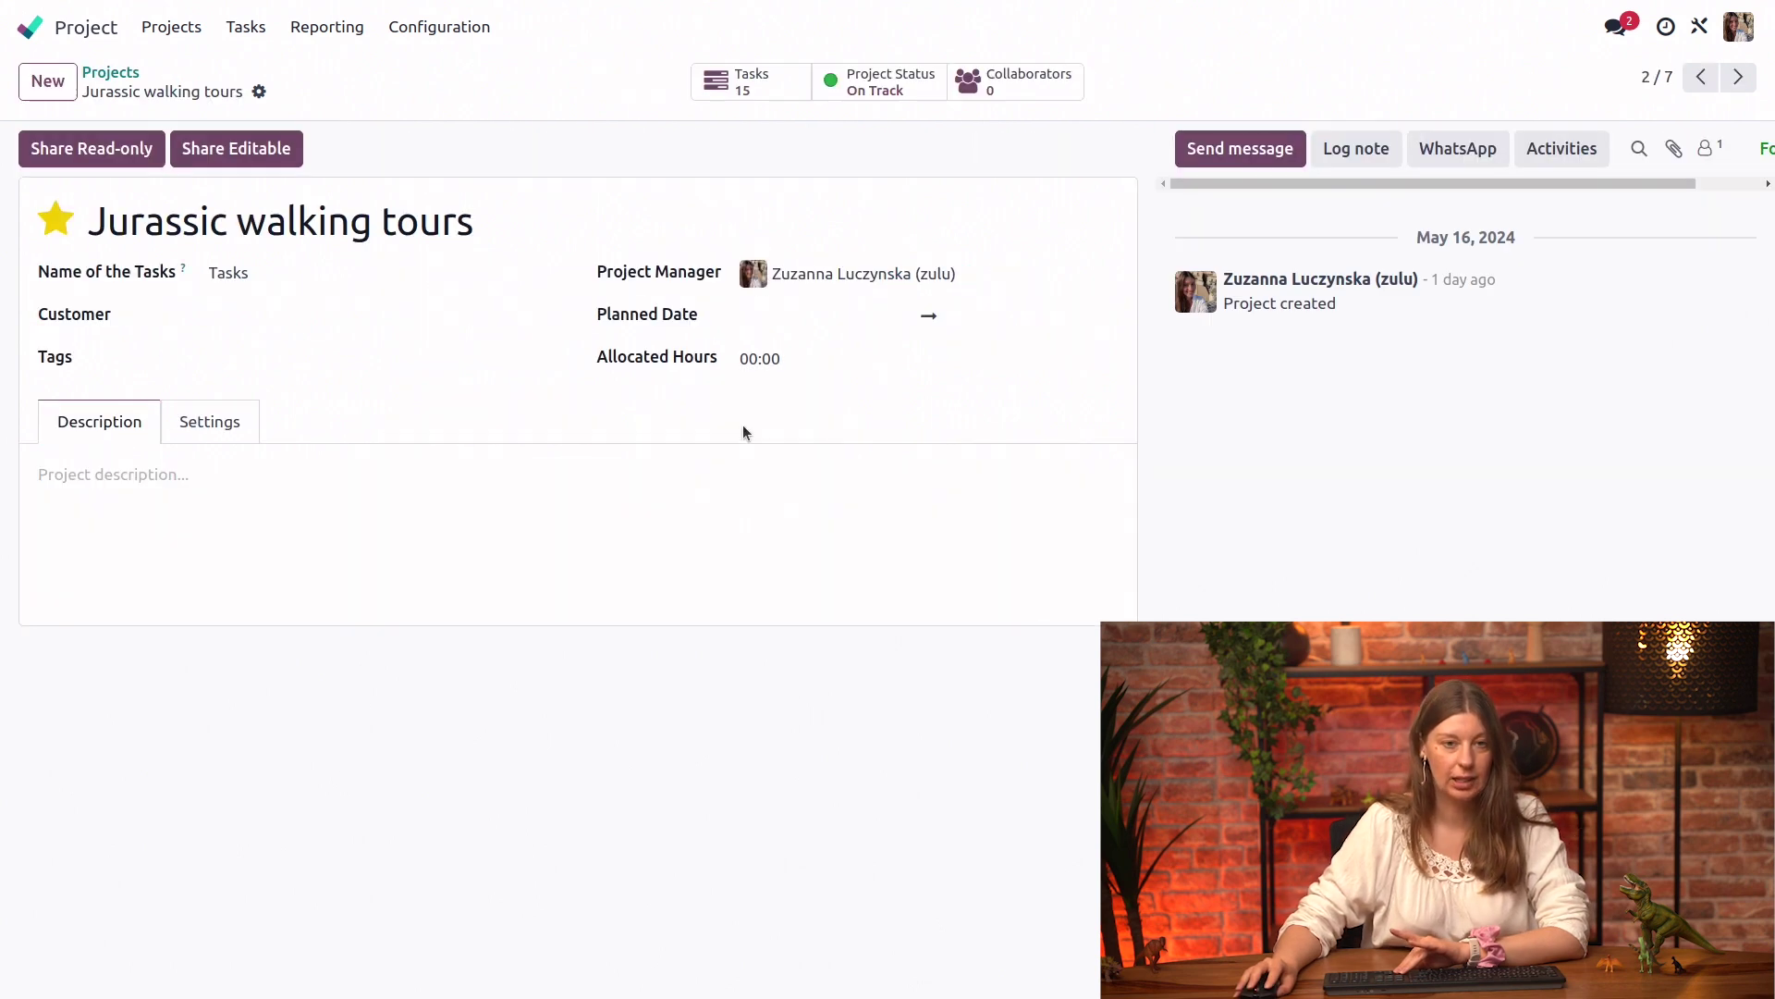
left_click(209, 427)
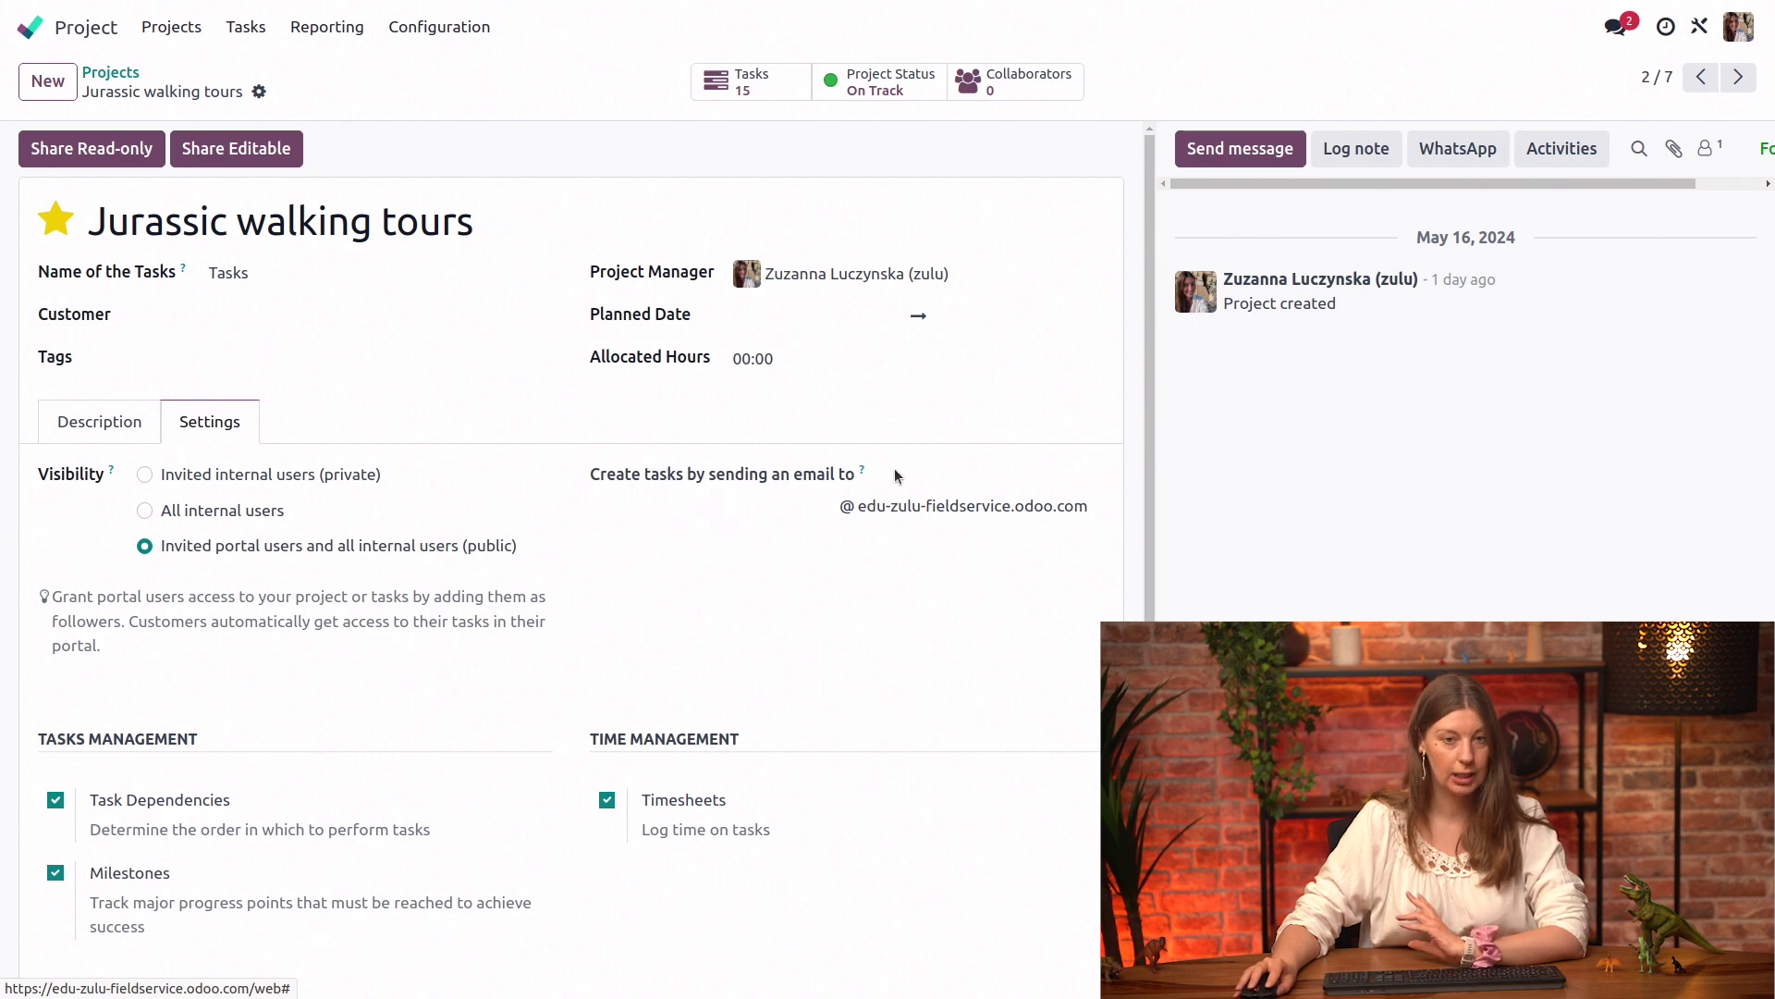
left_click(666, 514)
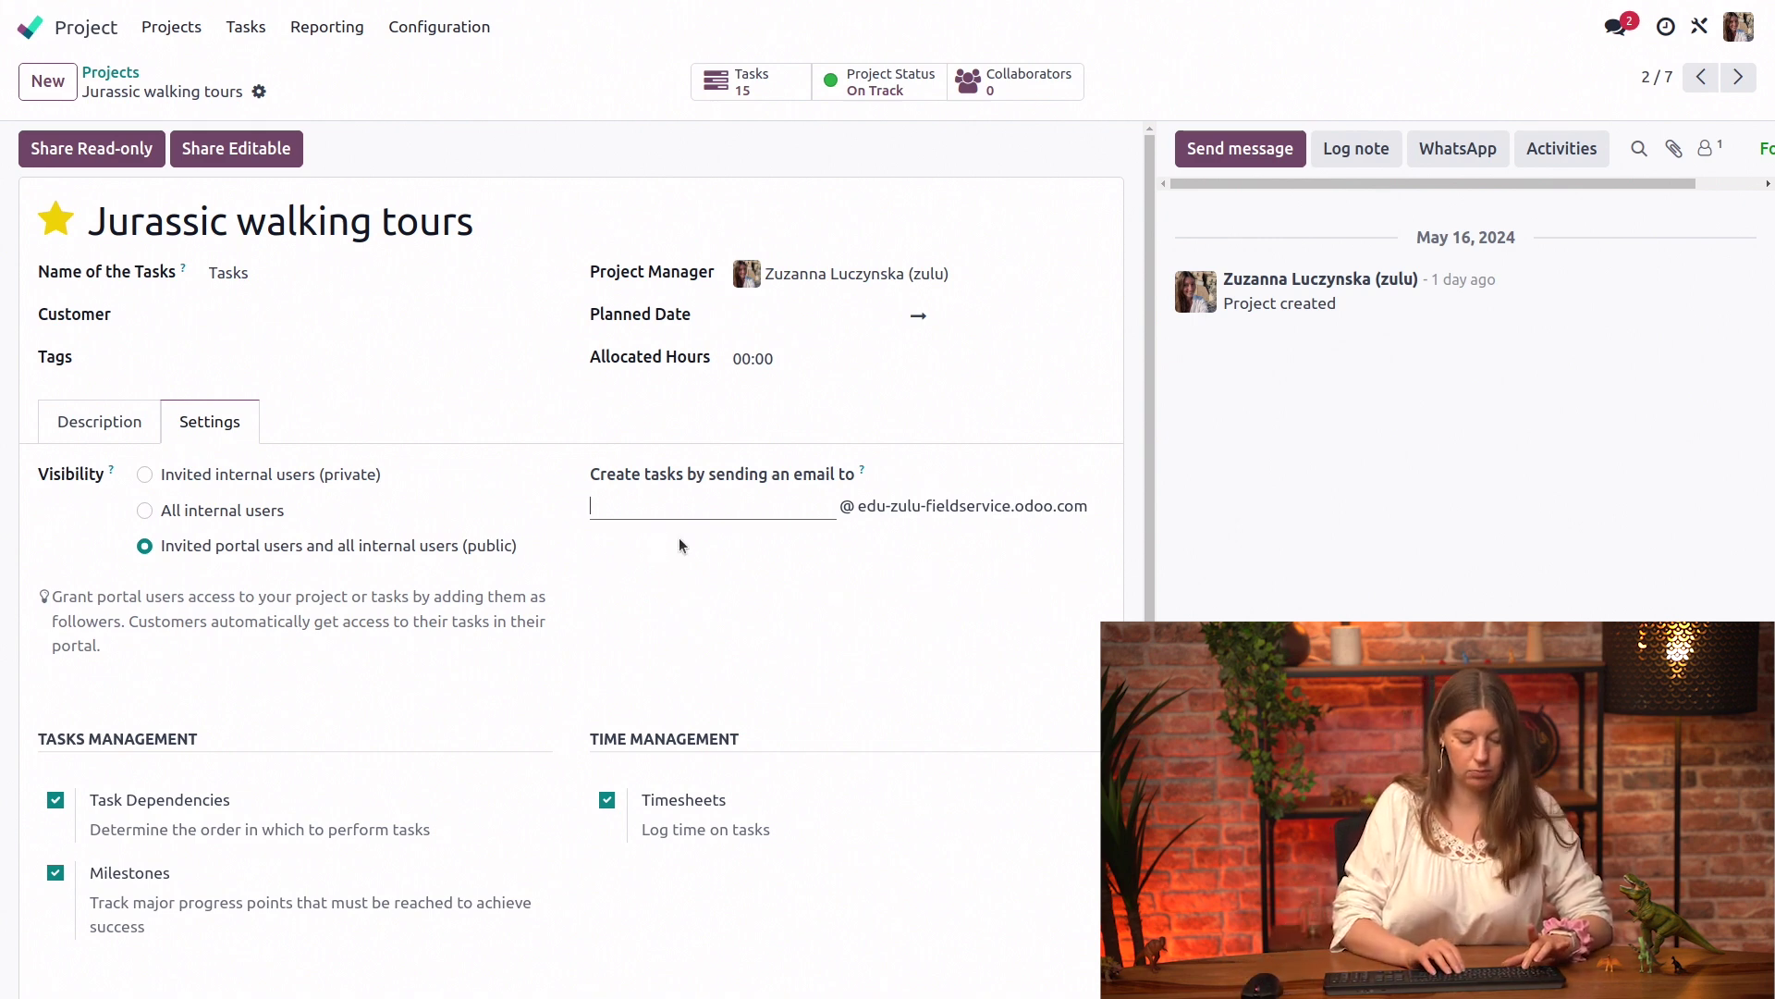
type("walking")
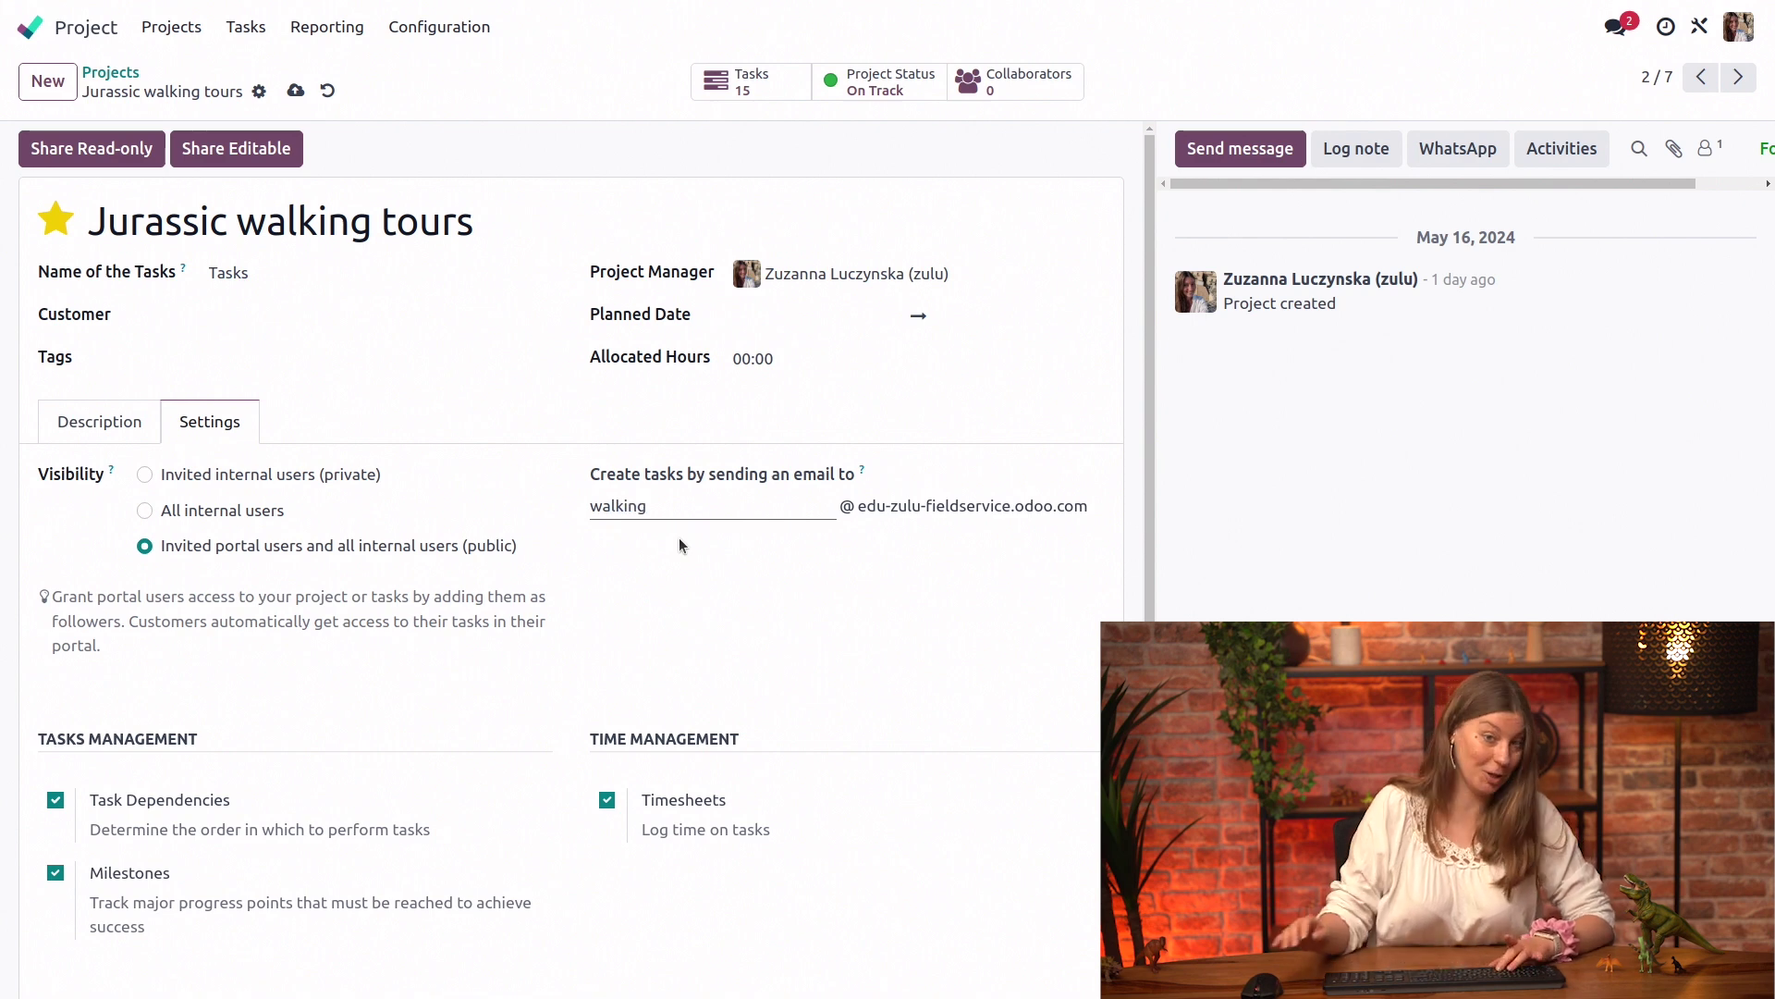
left_click(976, 643)
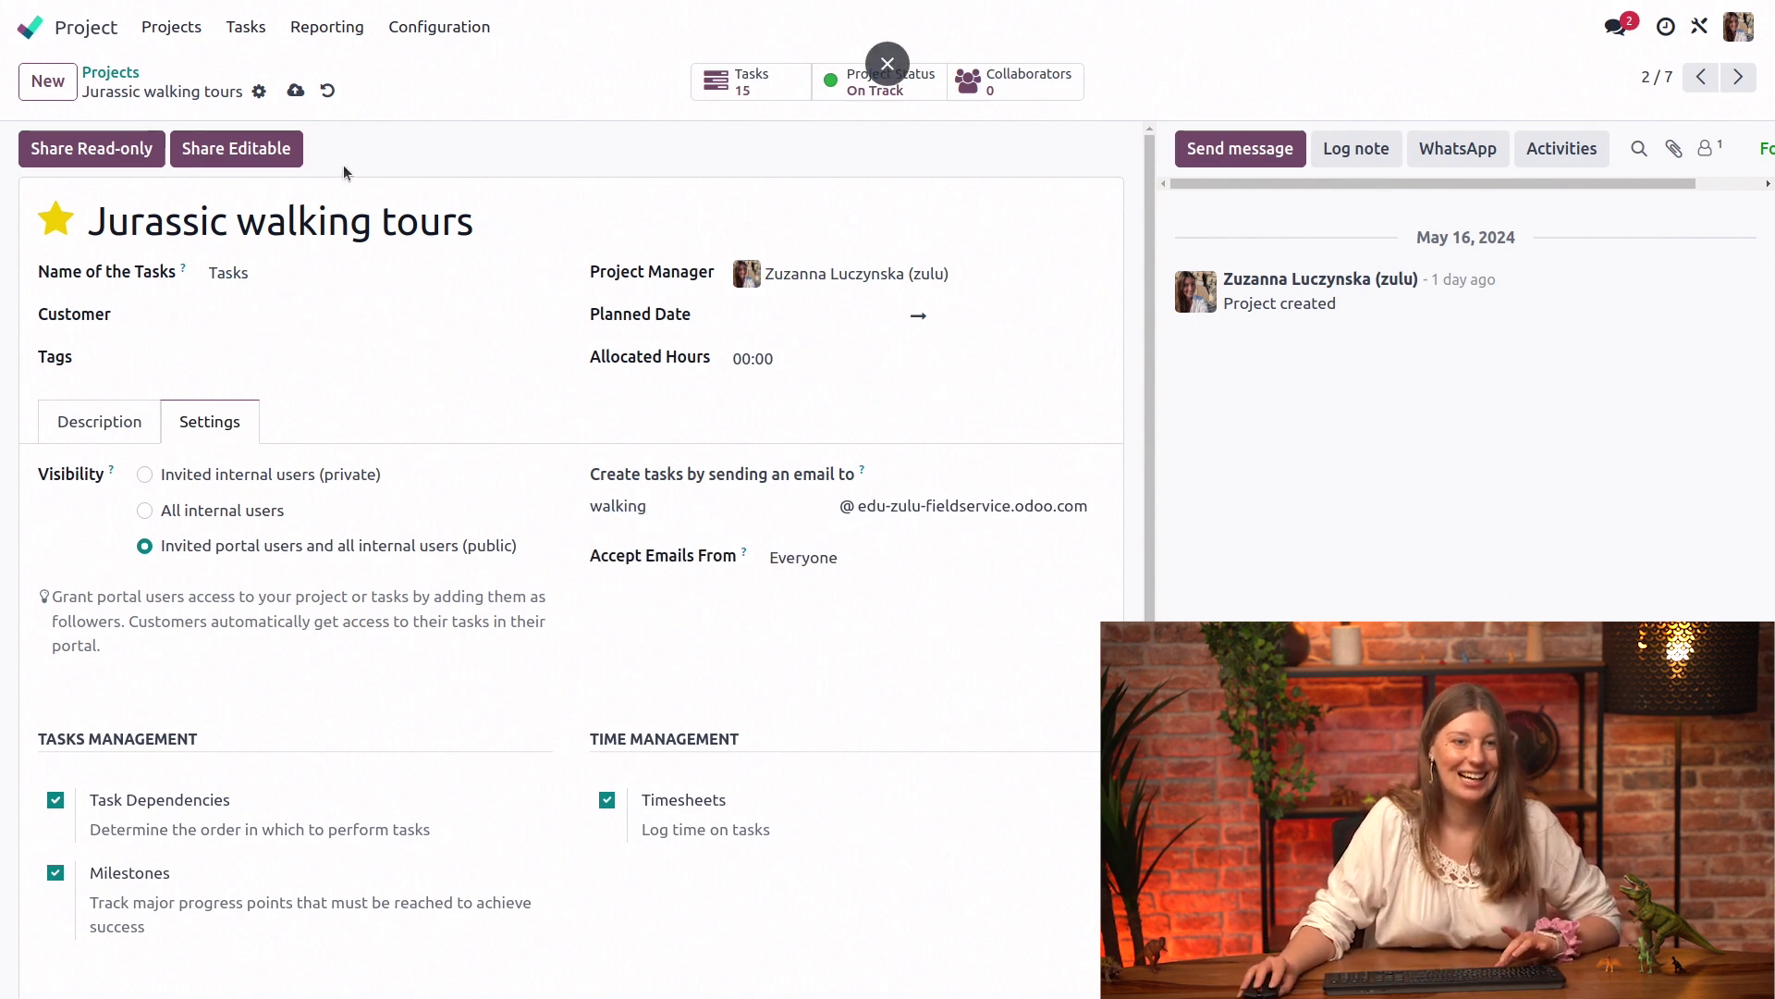
left_click(296, 90)
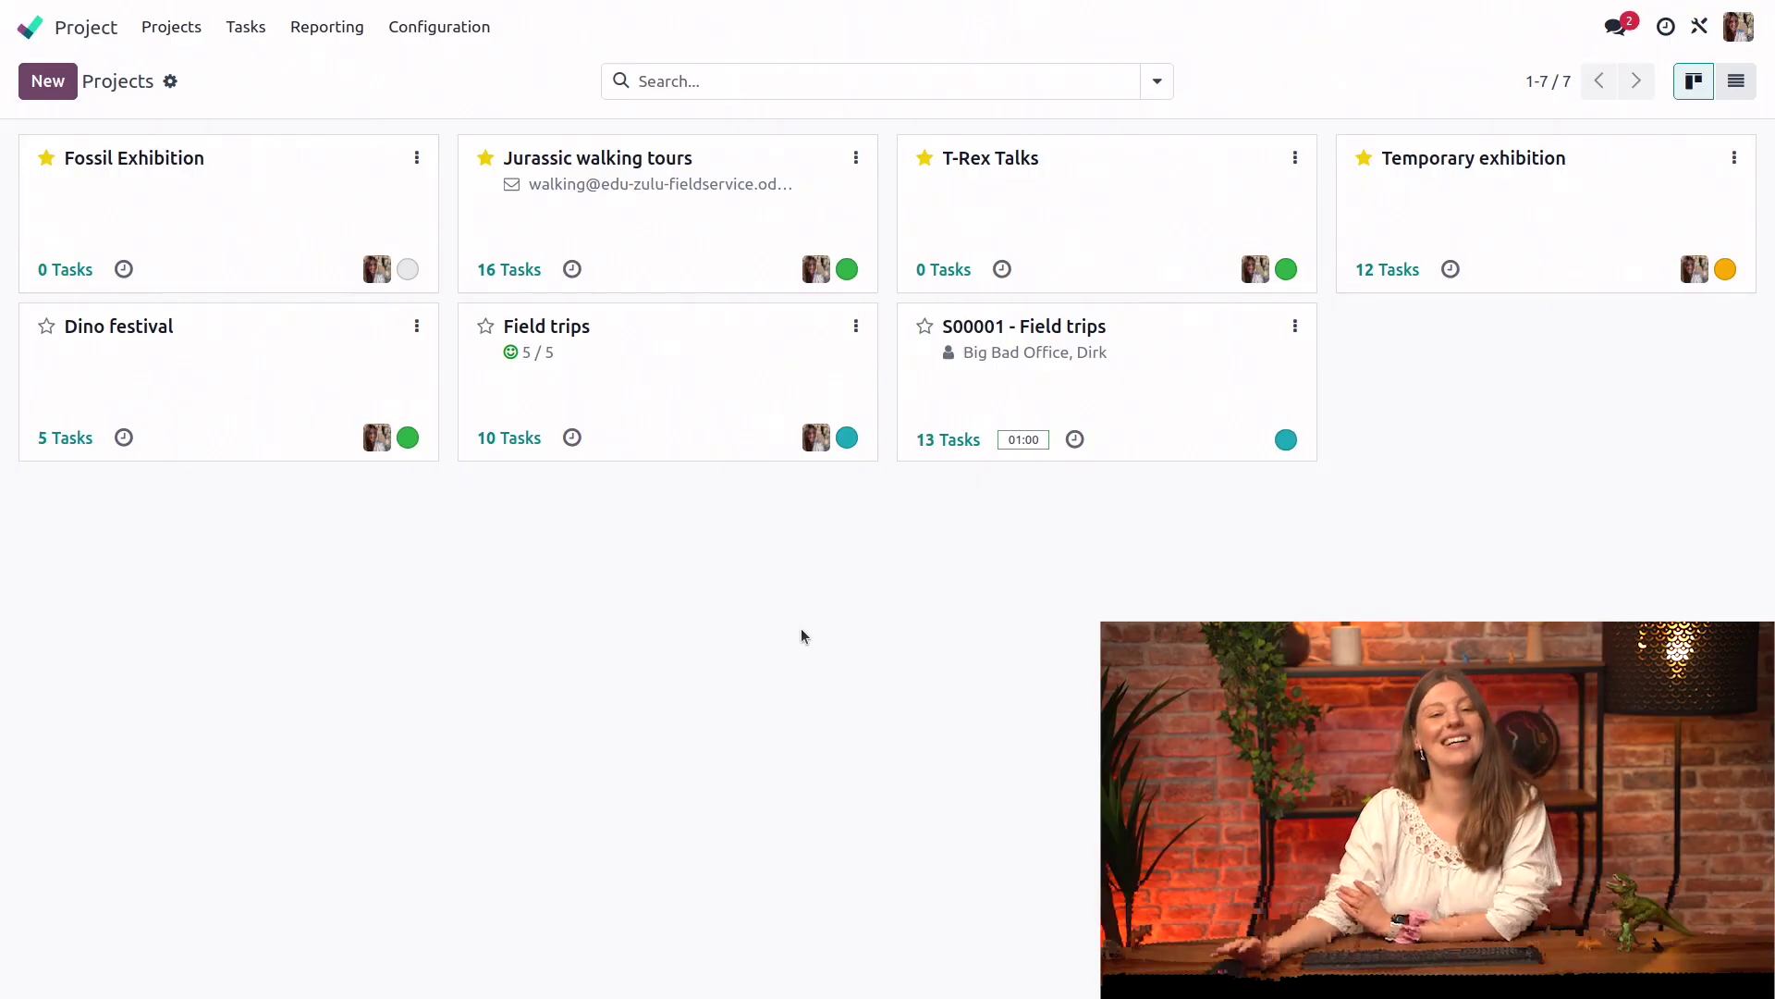
Open the Jurassic walking tours project card to view its kanban of tasks.
left_click(648, 231)
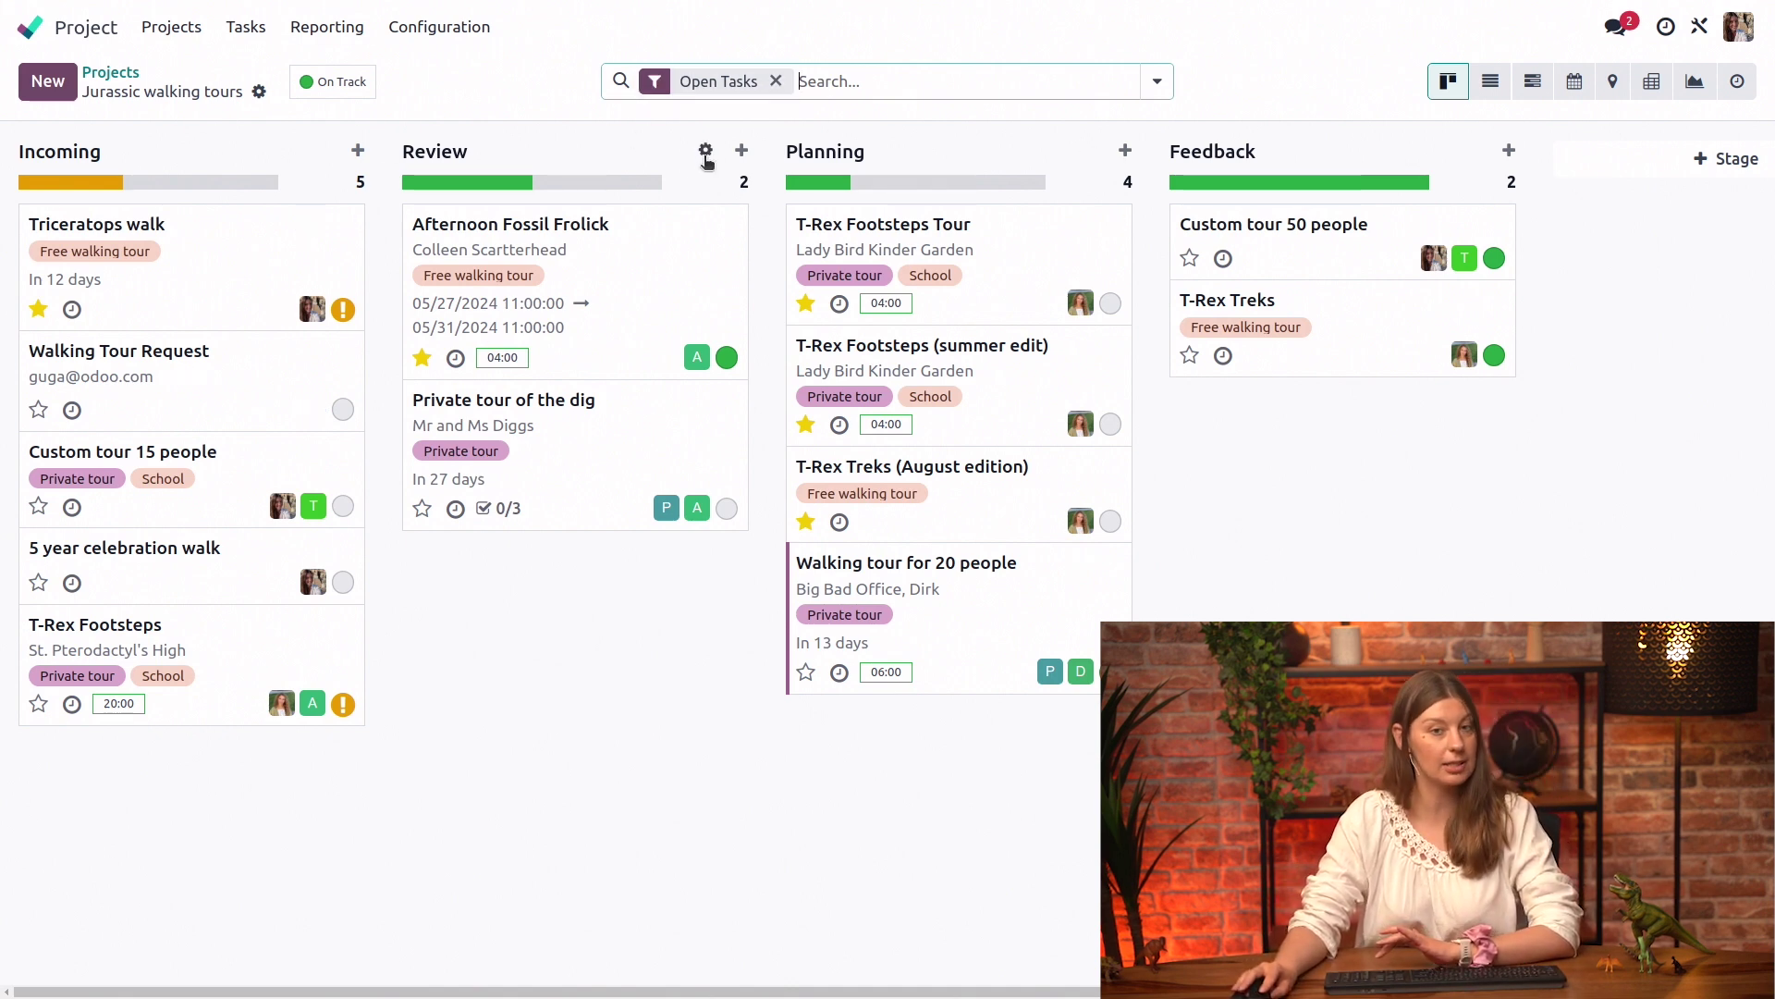
Set the Review stage's Email Template to Project: Request Acknowledgment and save the stage.
left_click(706, 150)
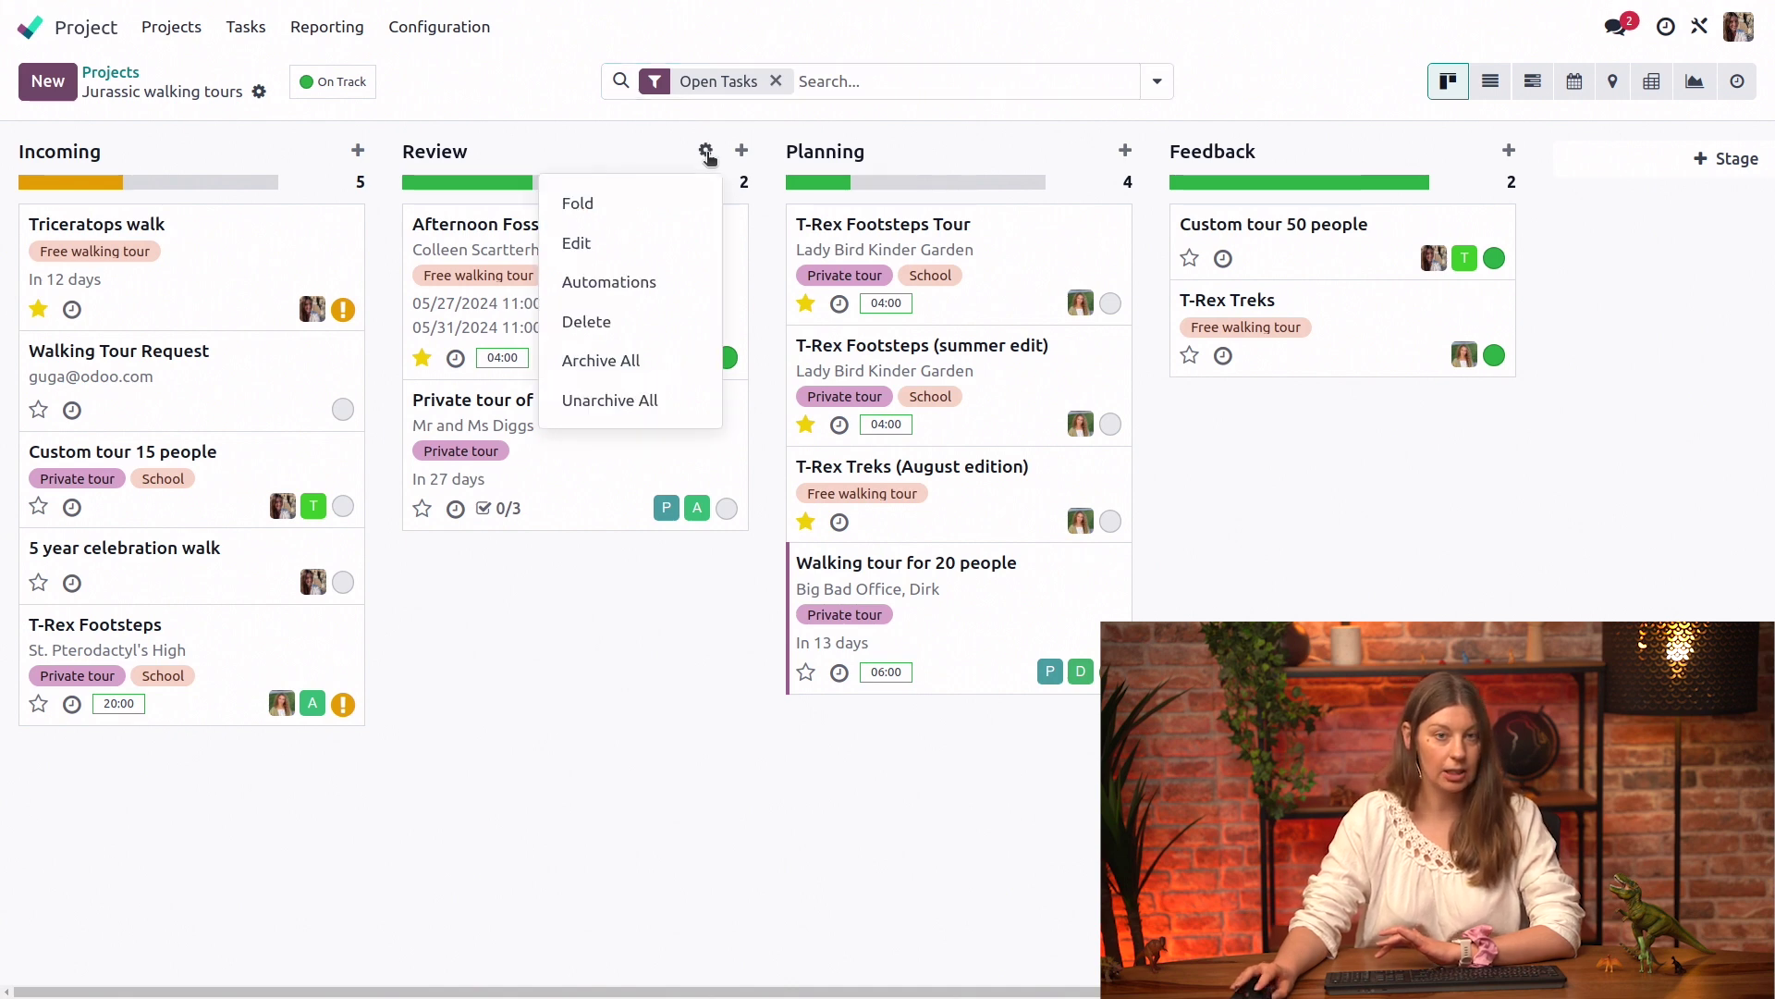
left_click(594, 250)
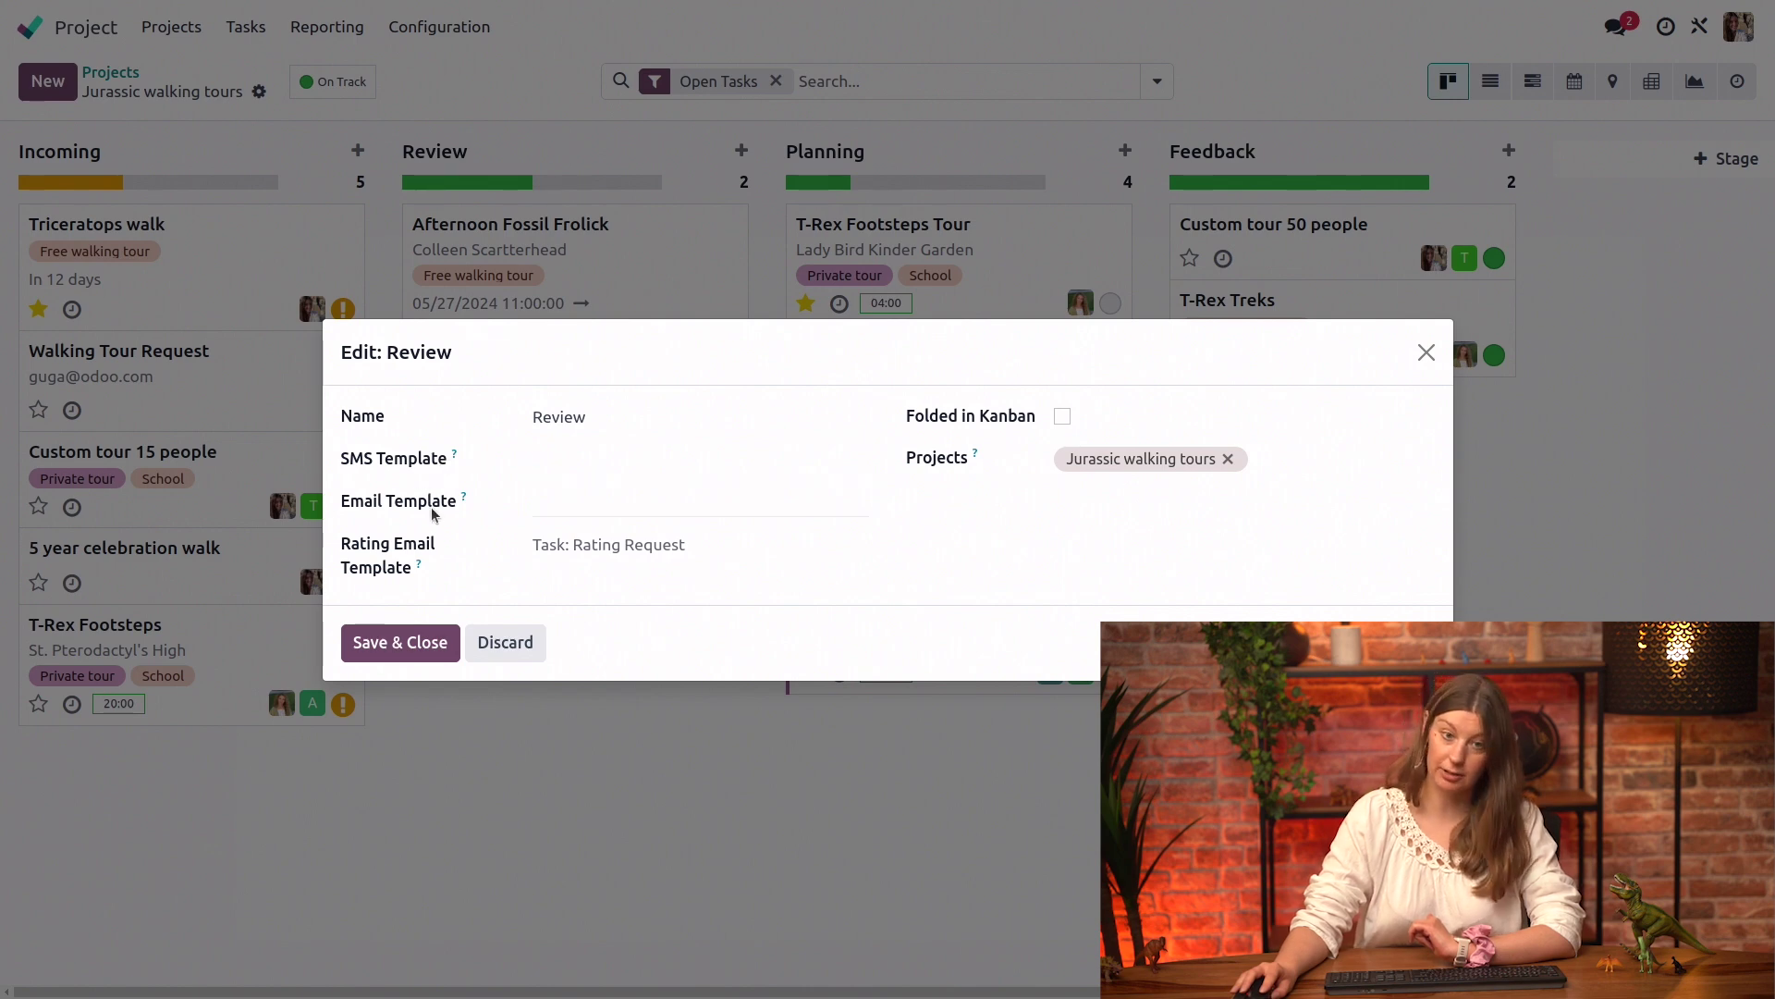
left_click(564, 496)
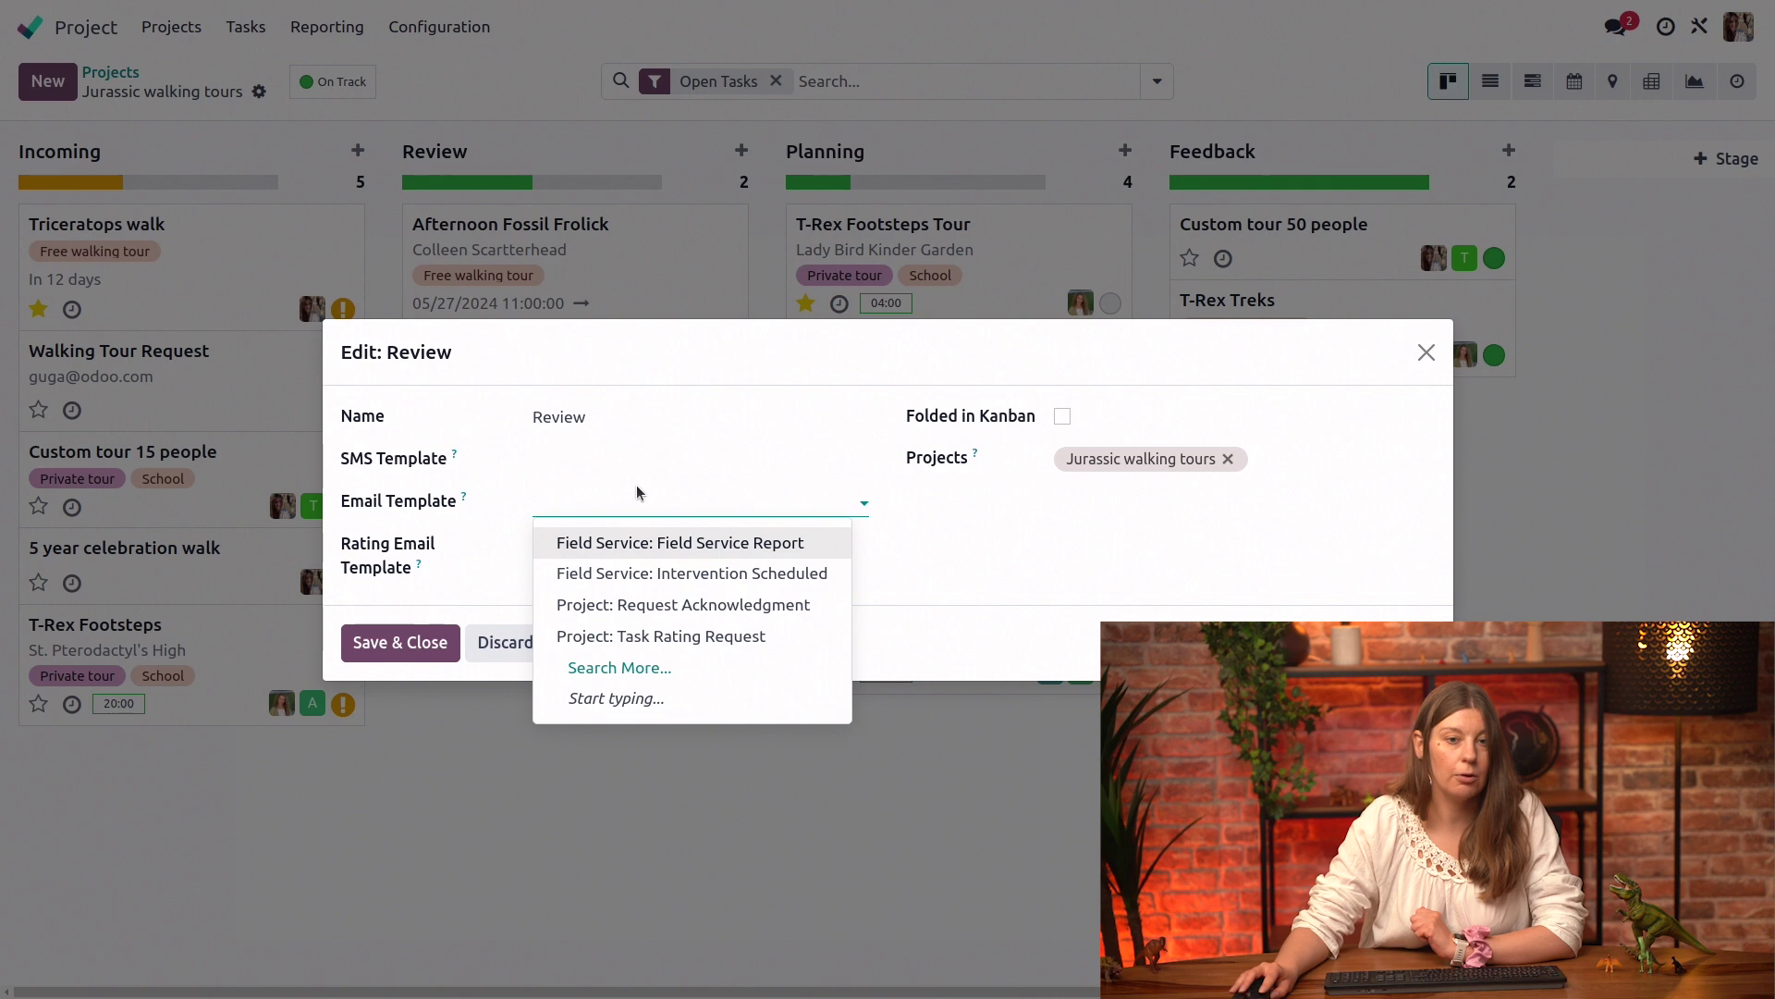
left_click(715, 606)
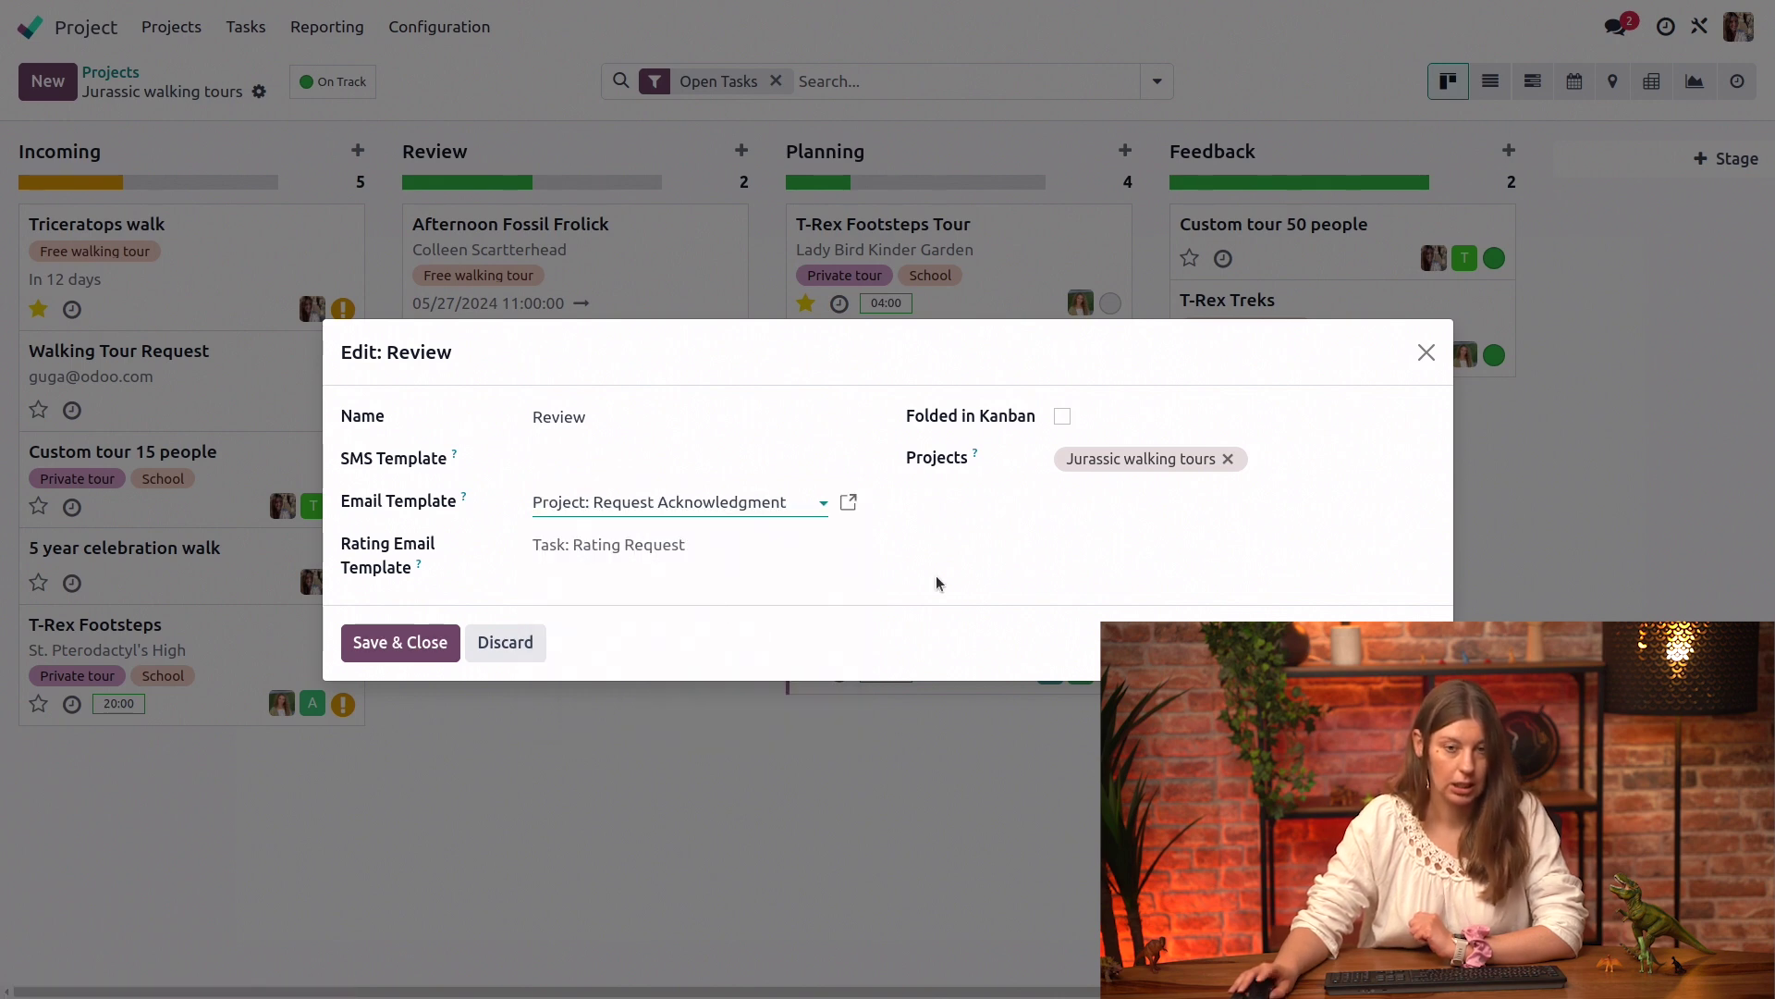
left_click(395, 651)
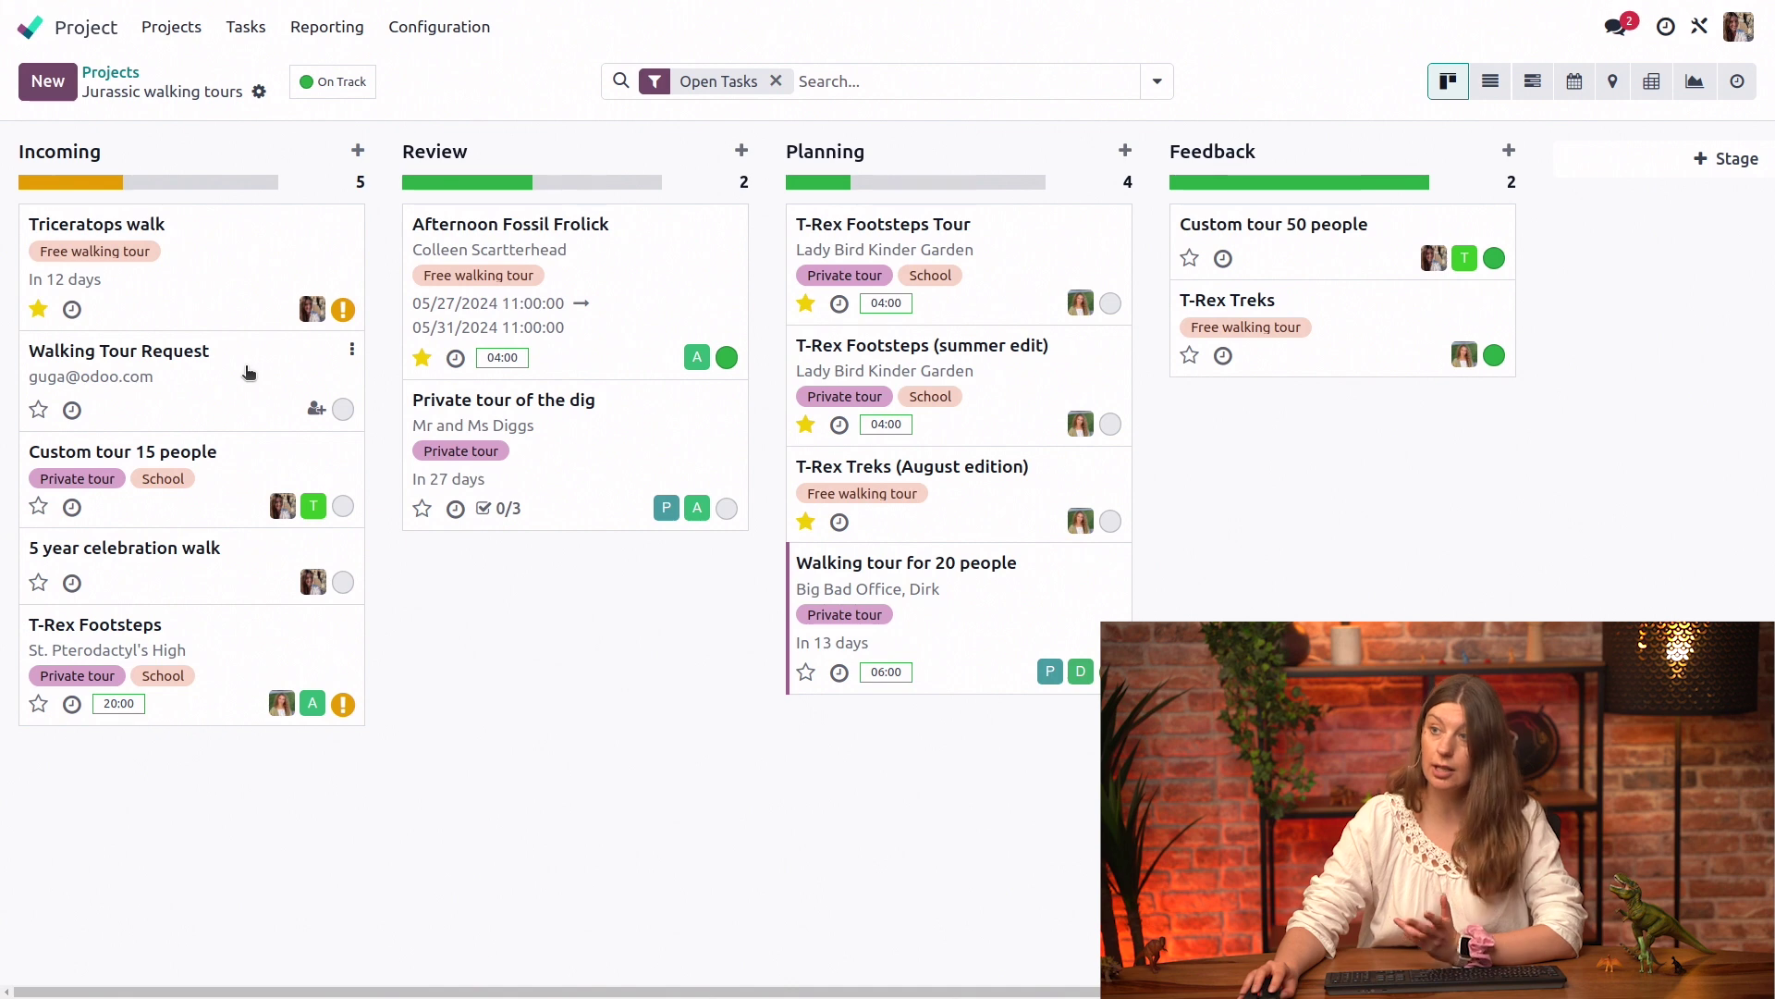
Move Walking Tour Request from Incoming to Review and check the acknowledgment email in its chatter.
left_click_drag(251, 377, 660, 222)
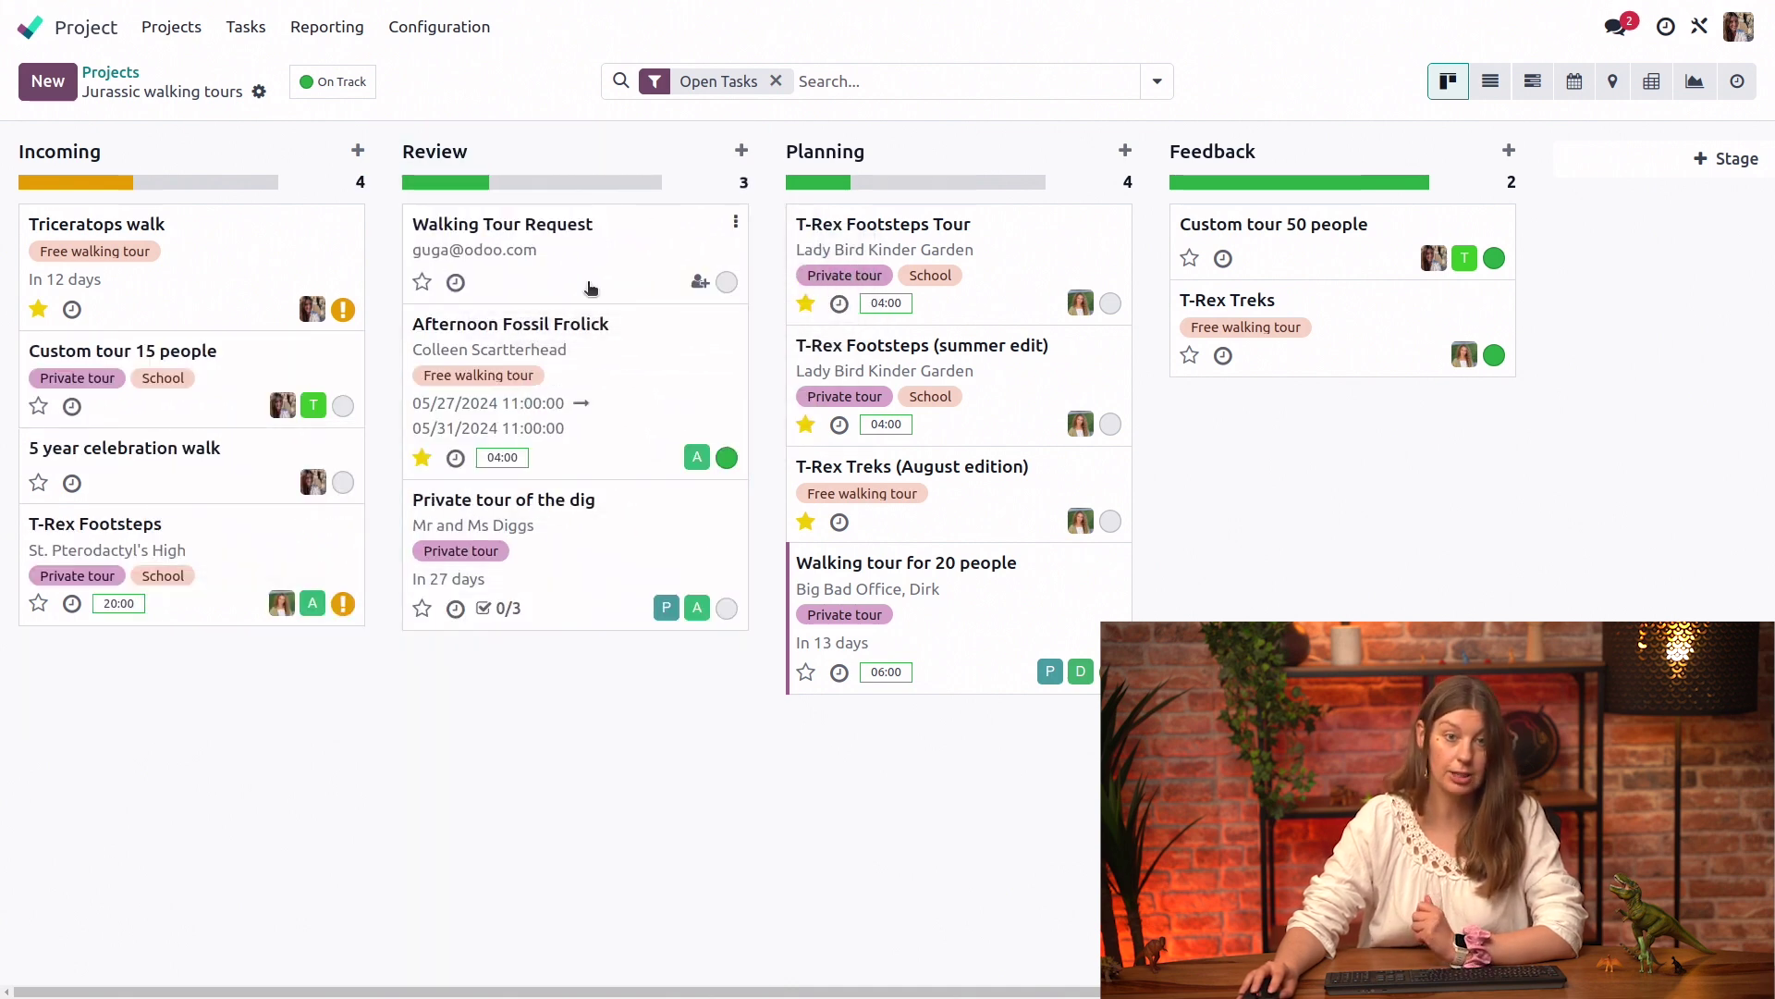
left_click(618, 280)
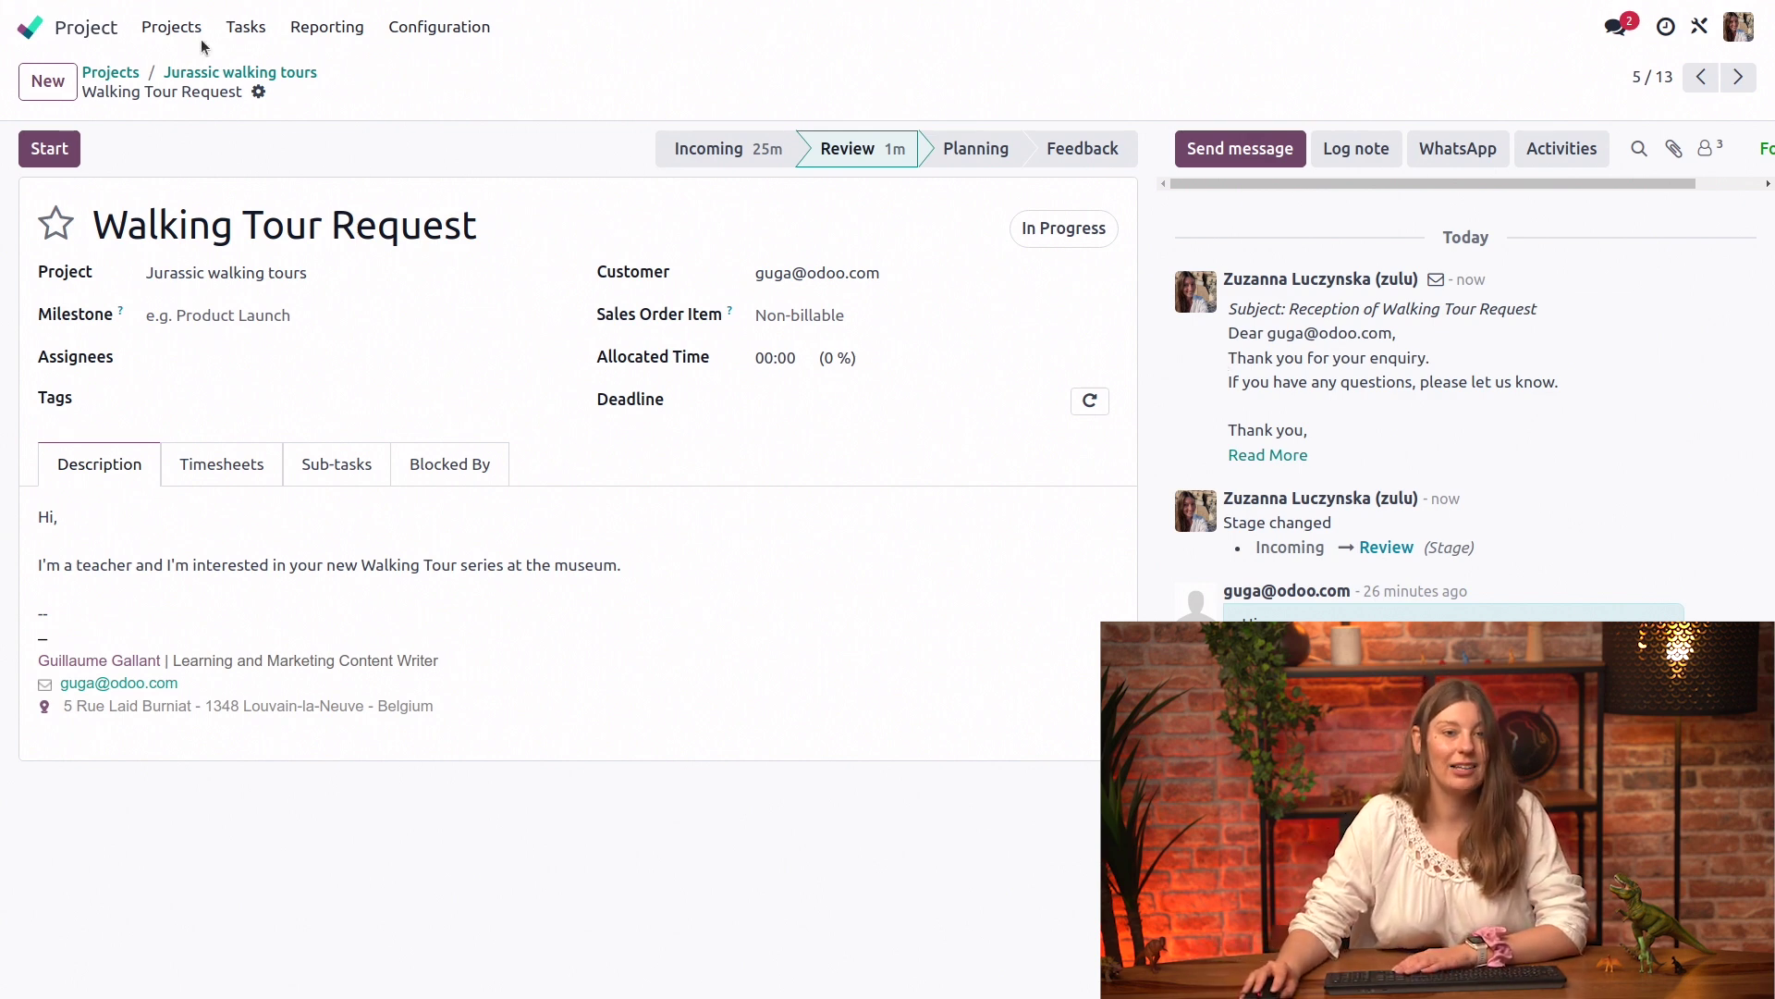
left_click(235, 72)
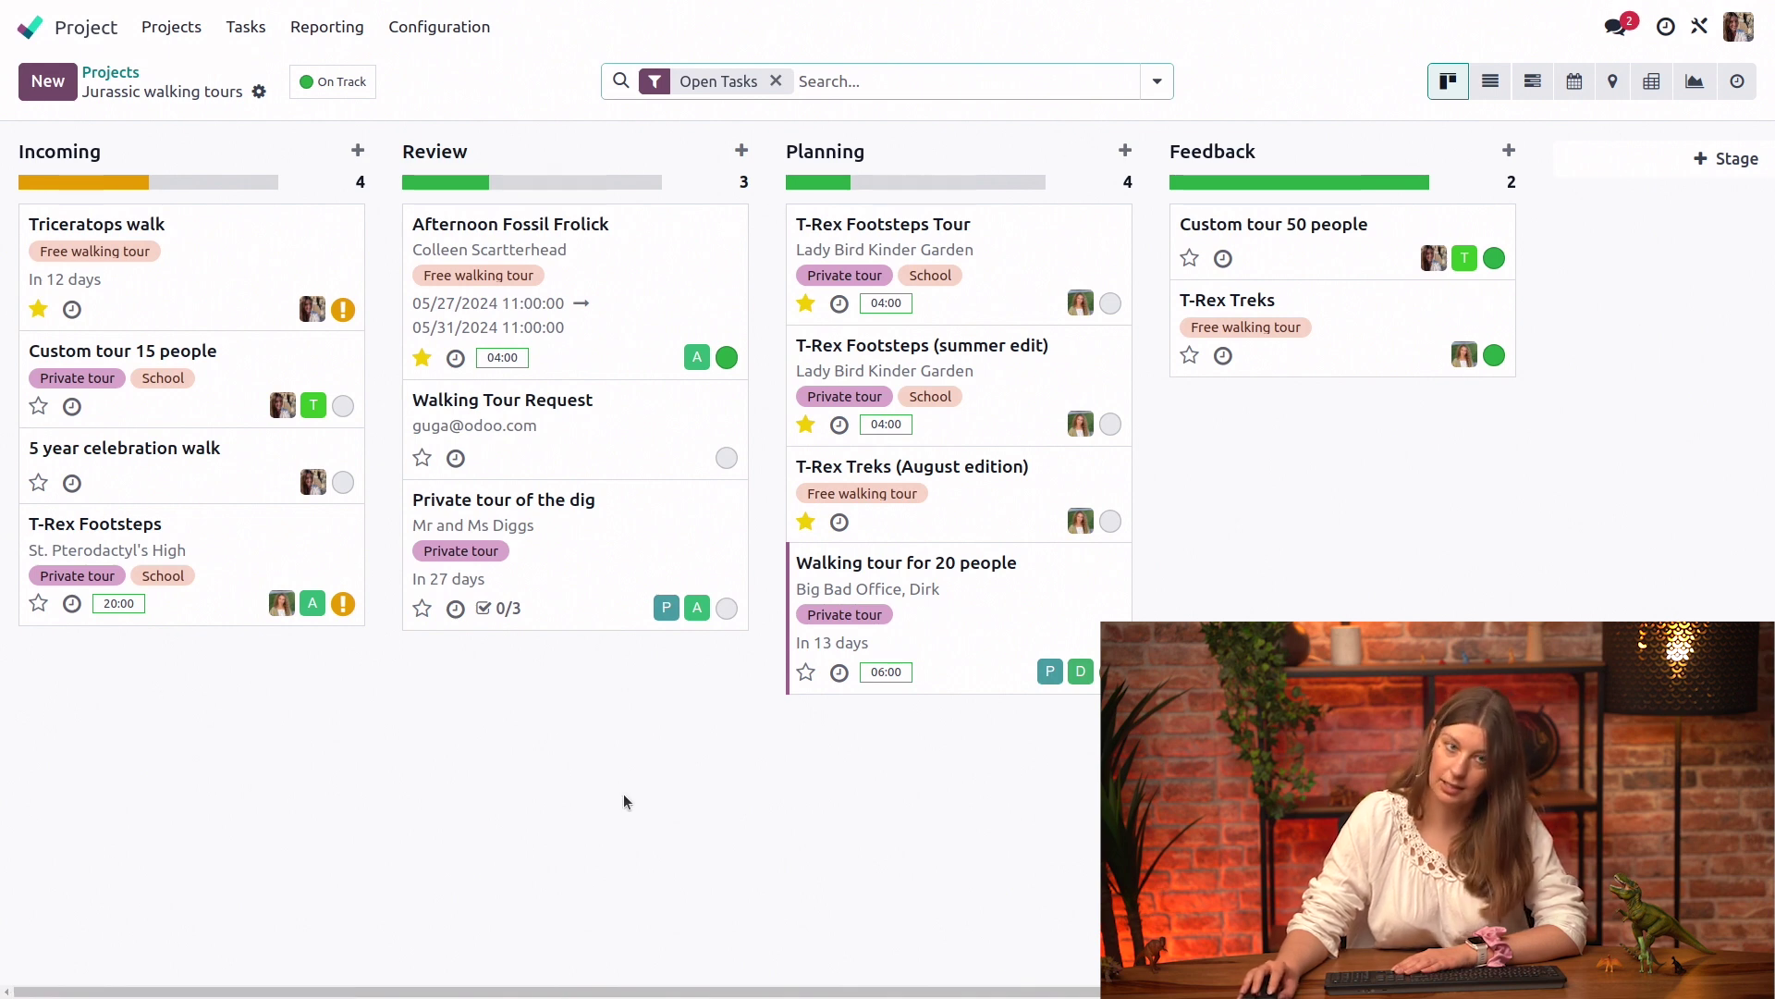
left_click(71, 31)
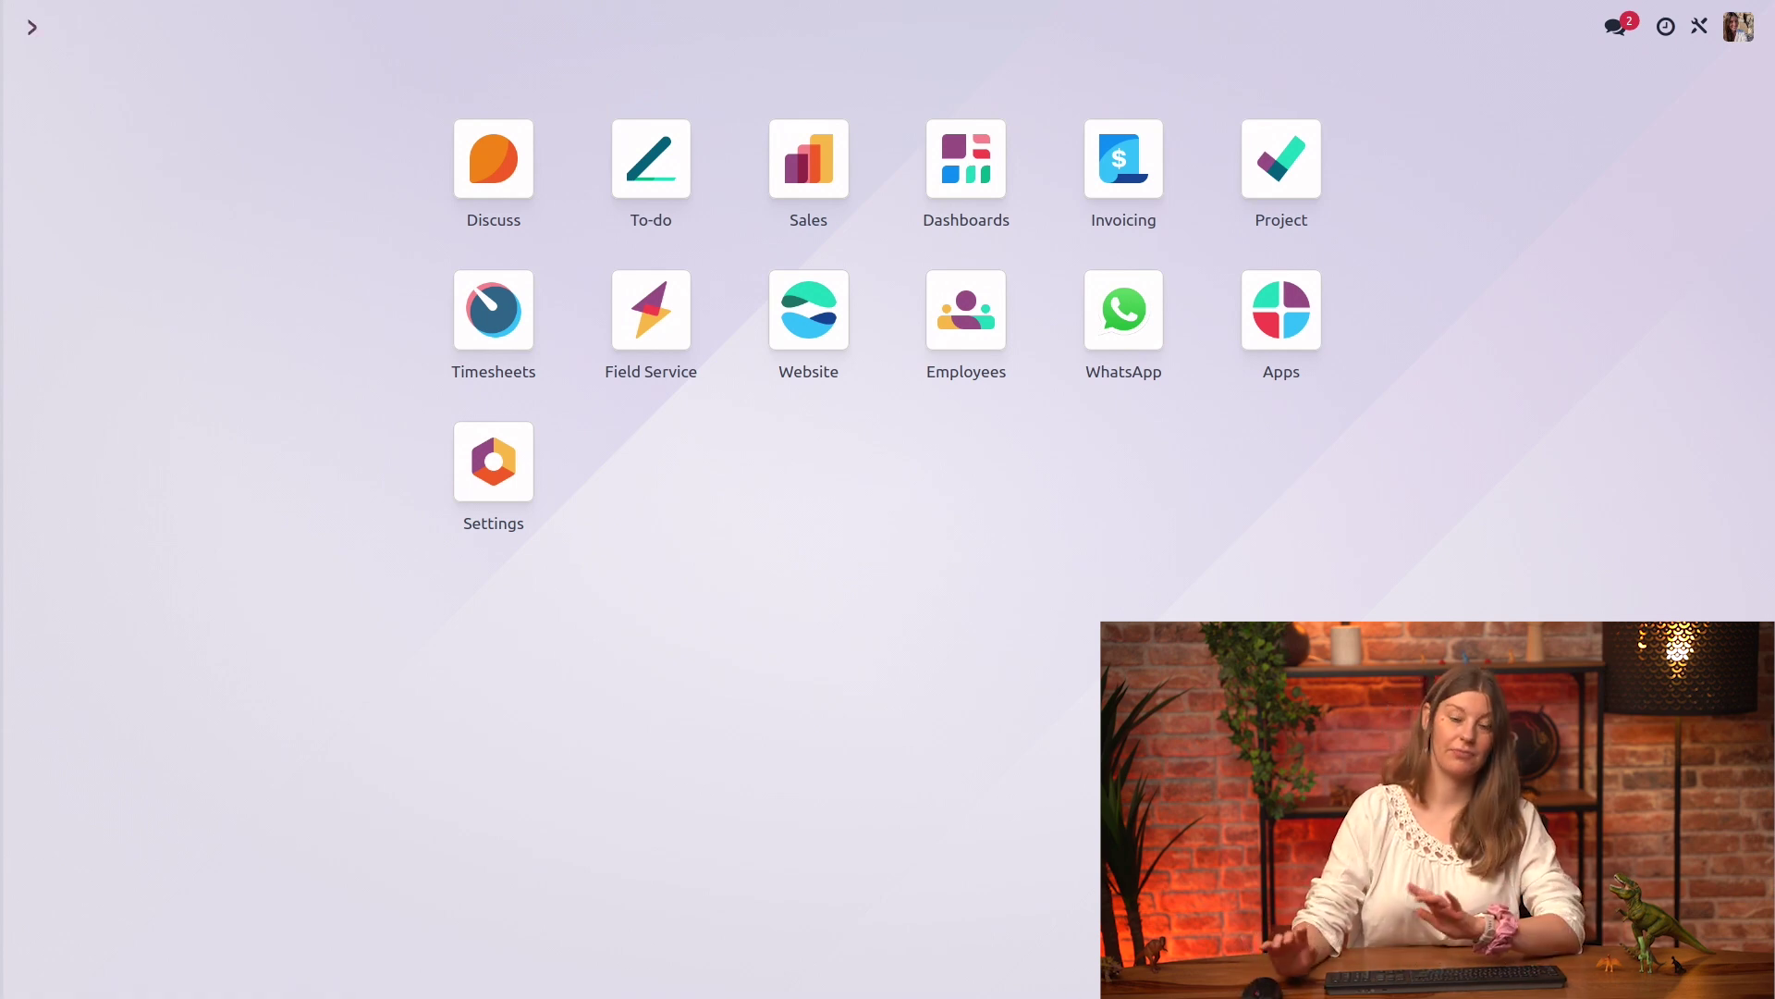
Open the Website app and go to the Contact us page.
left_click(792, 331)
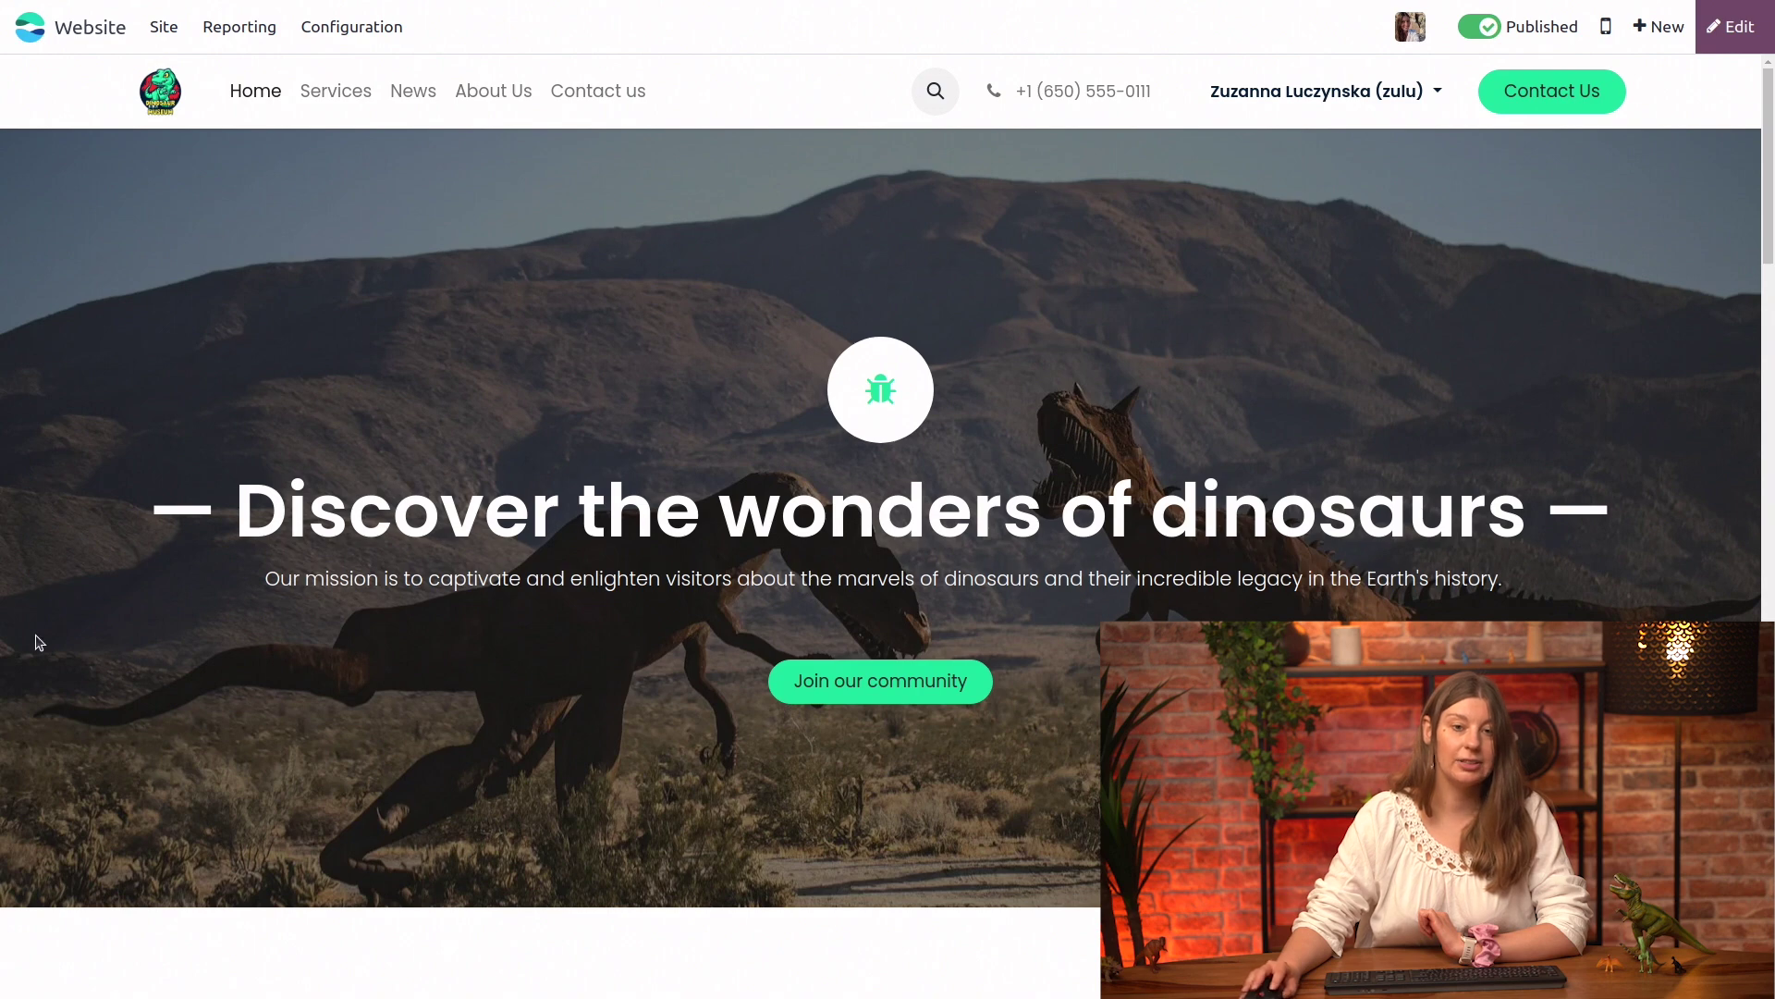
left_click(599, 98)
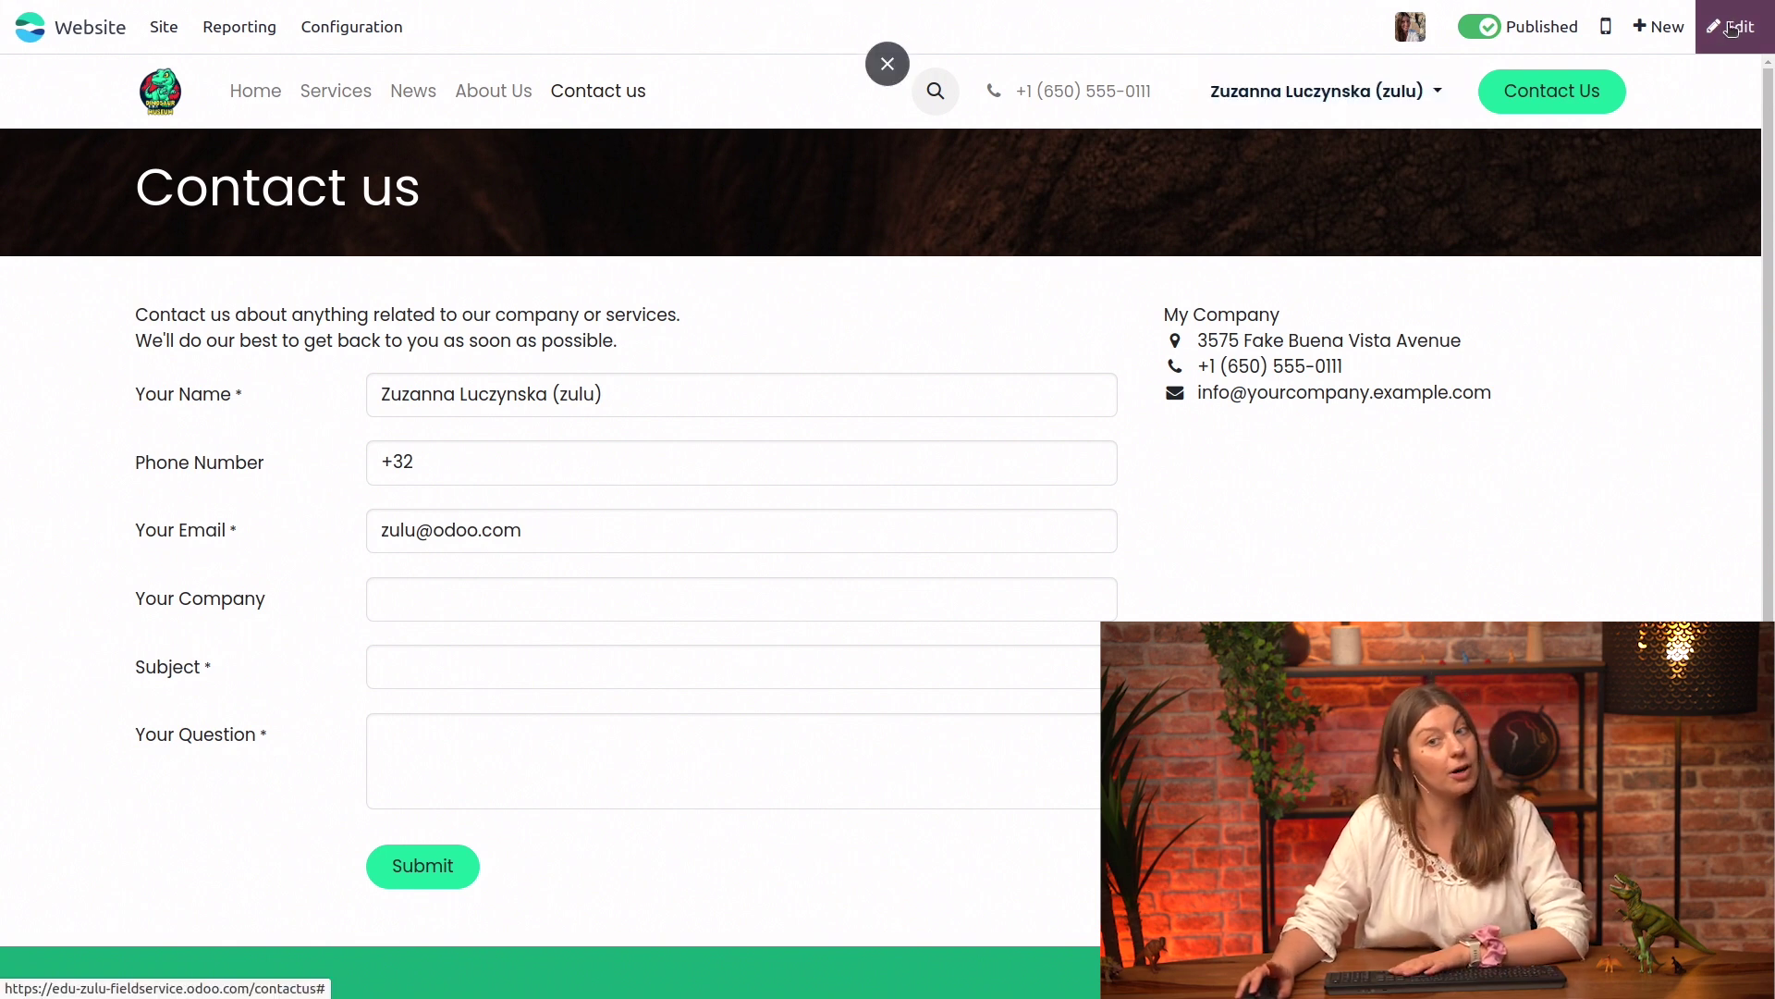
Set the contact form's Action to Create a Task in project Jurassic walking tours, then save the page.
left_click(1729, 29)
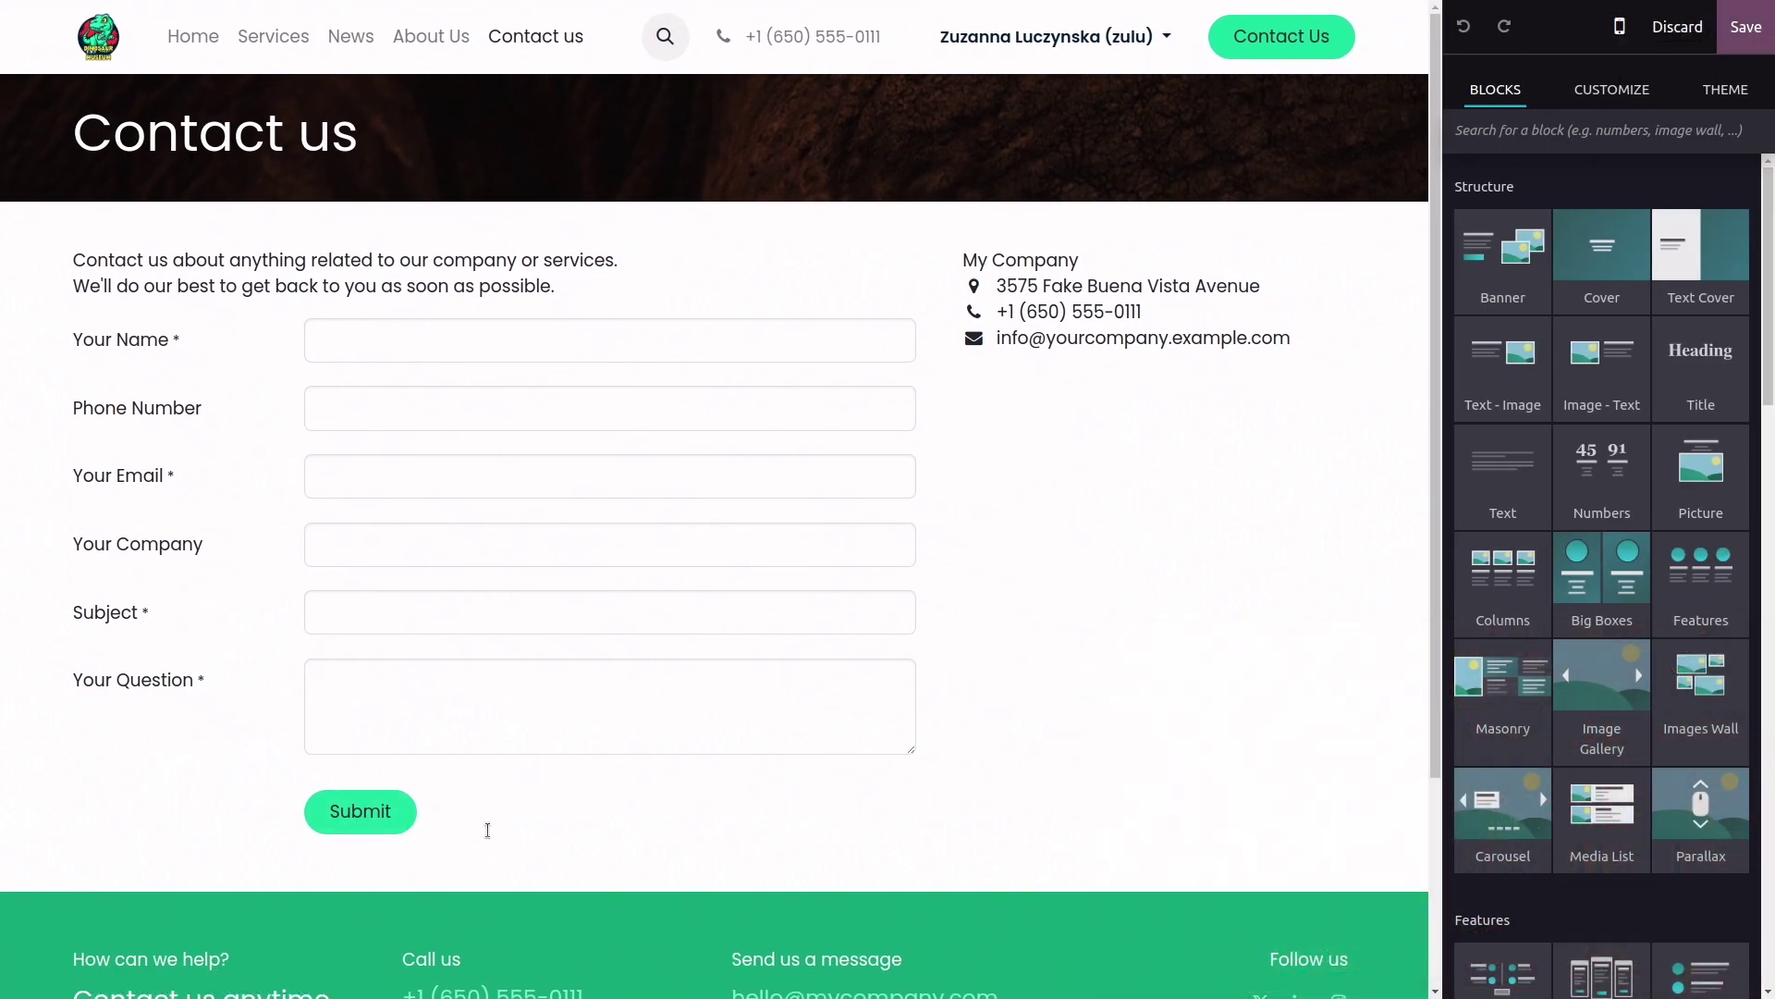
left_click(488, 830)
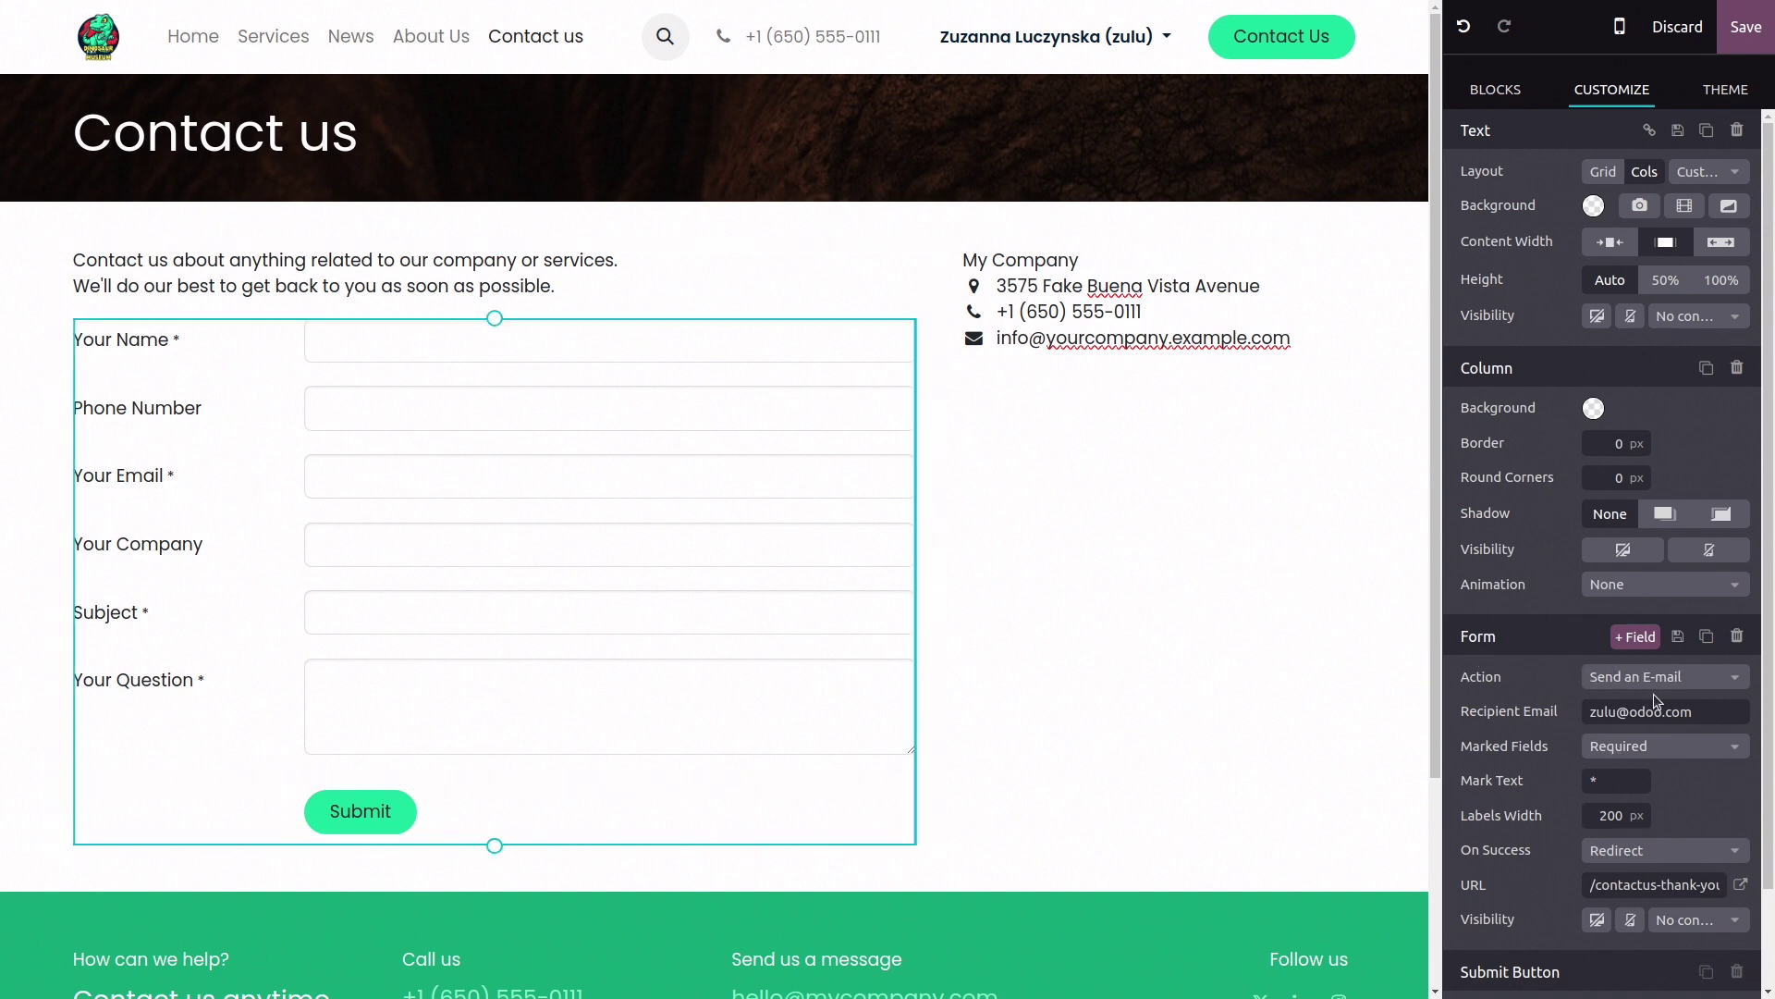
left_click(1702, 675)
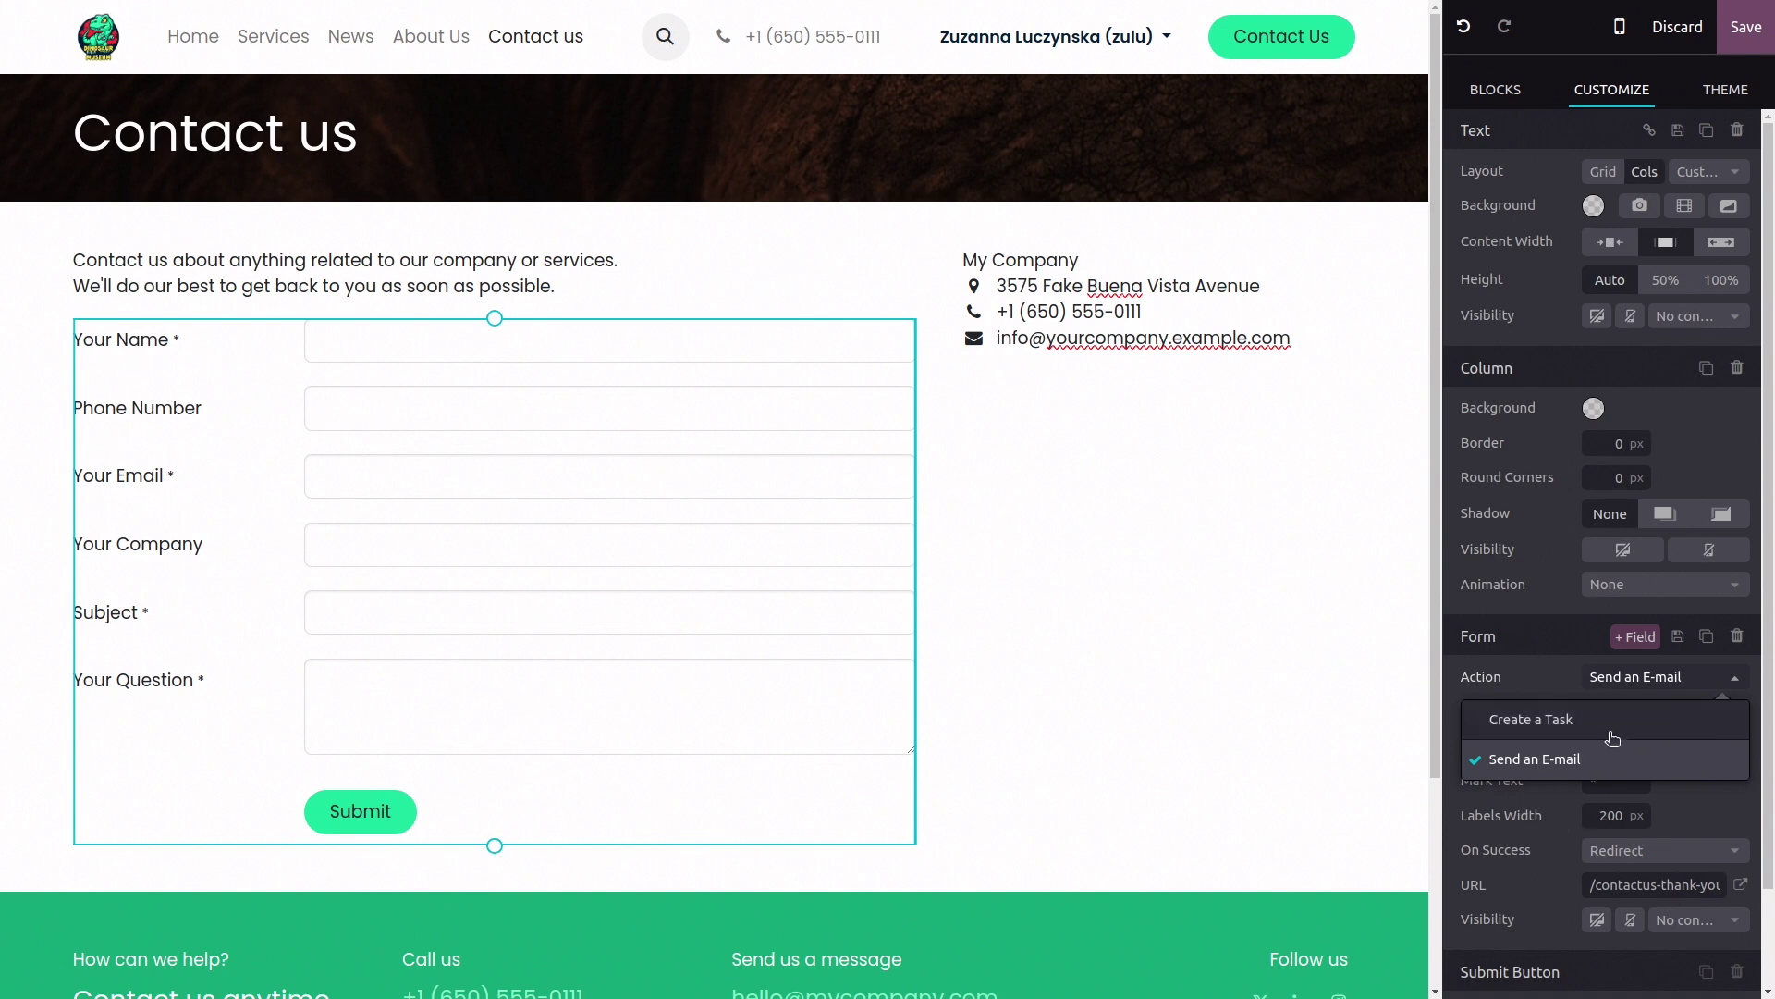
left_click(1593, 730)
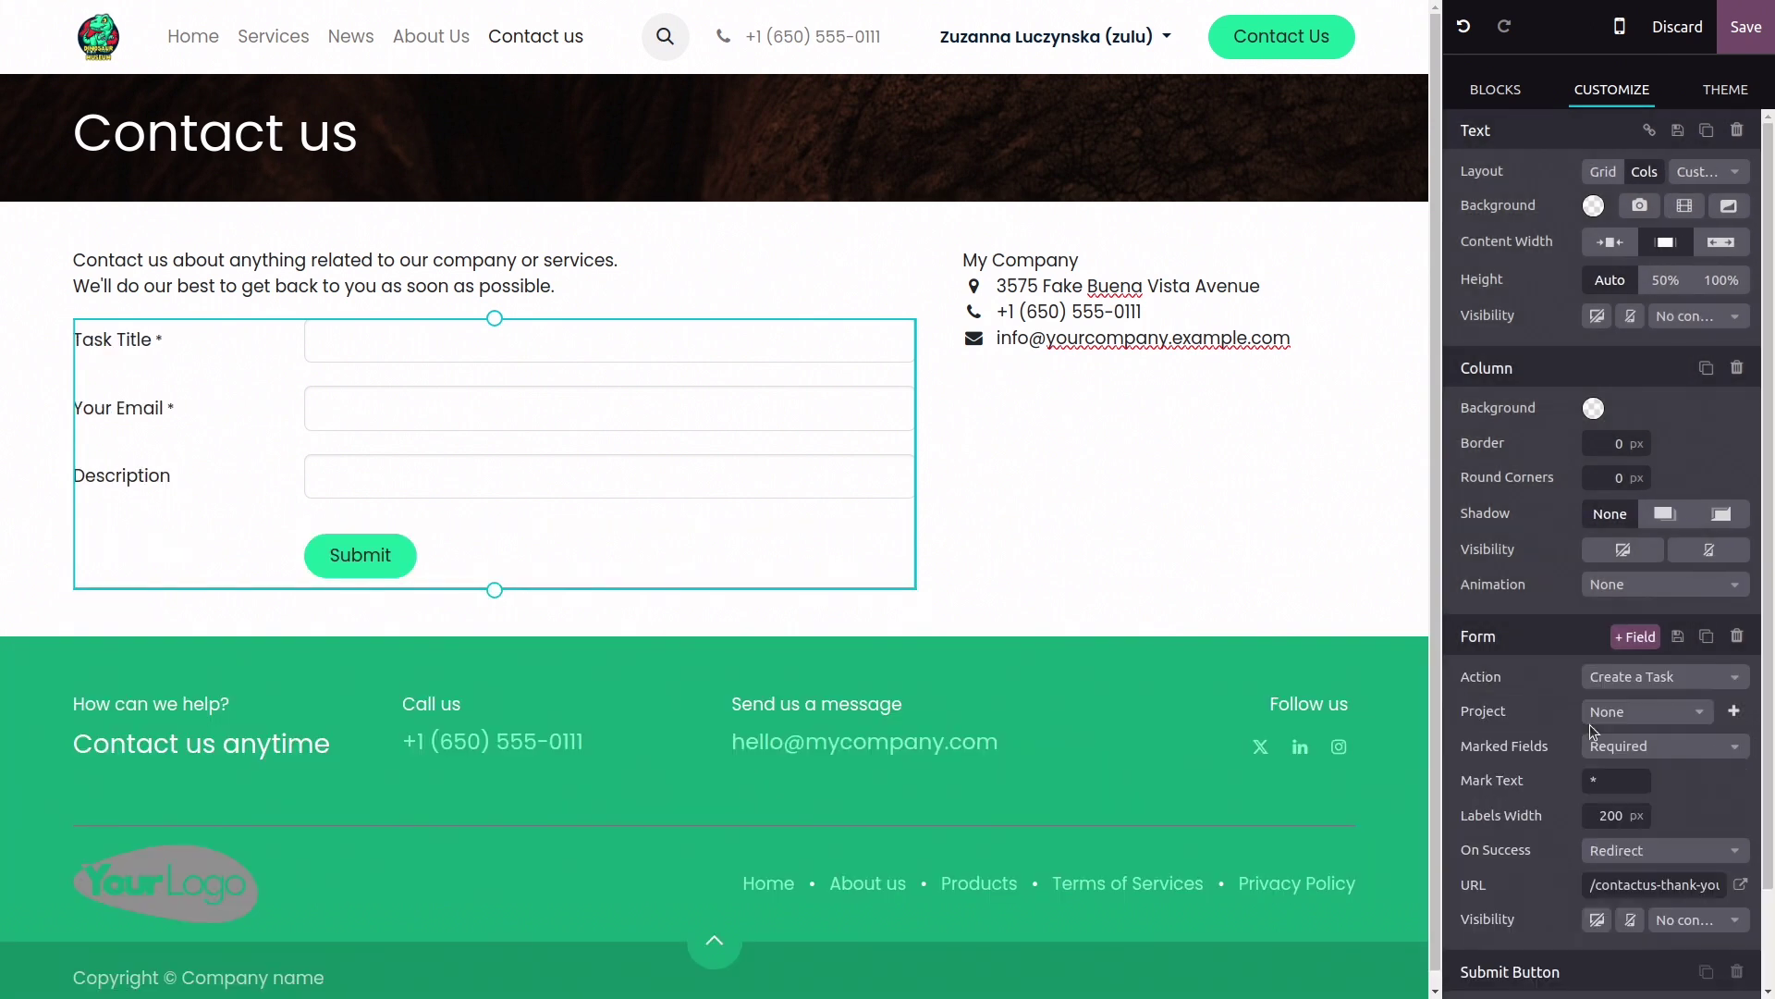
left_click(1672, 717)
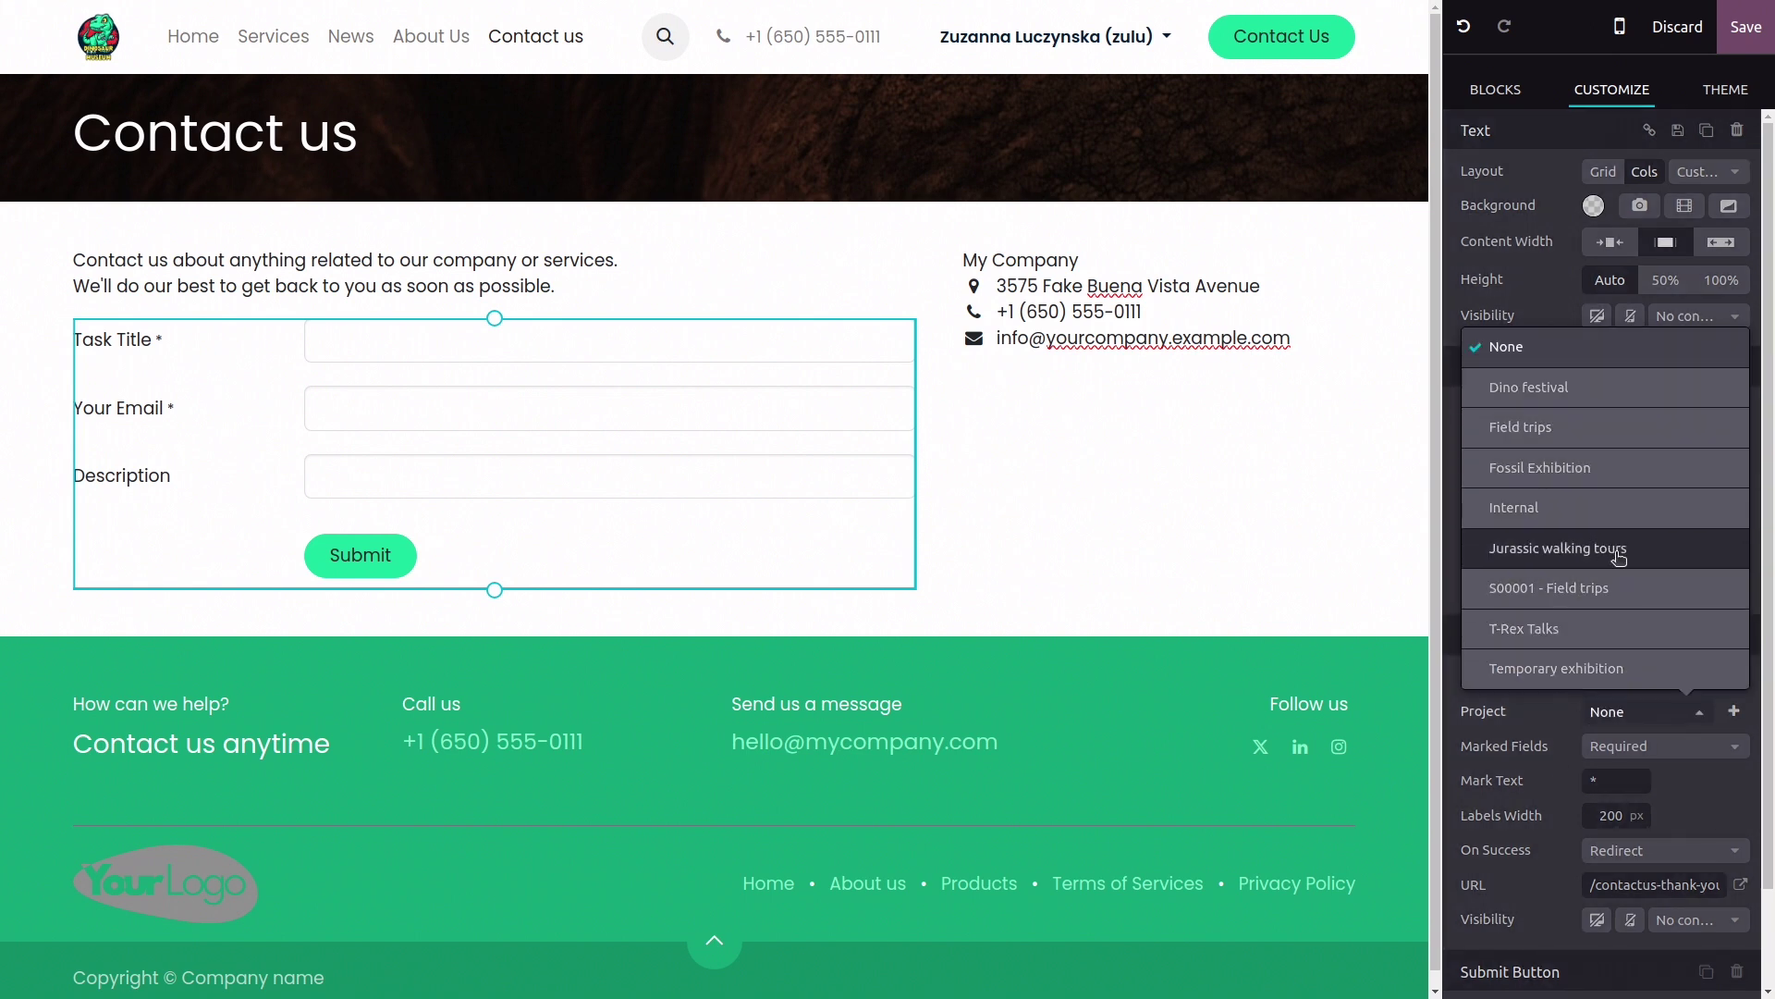
left_click(1618, 556)
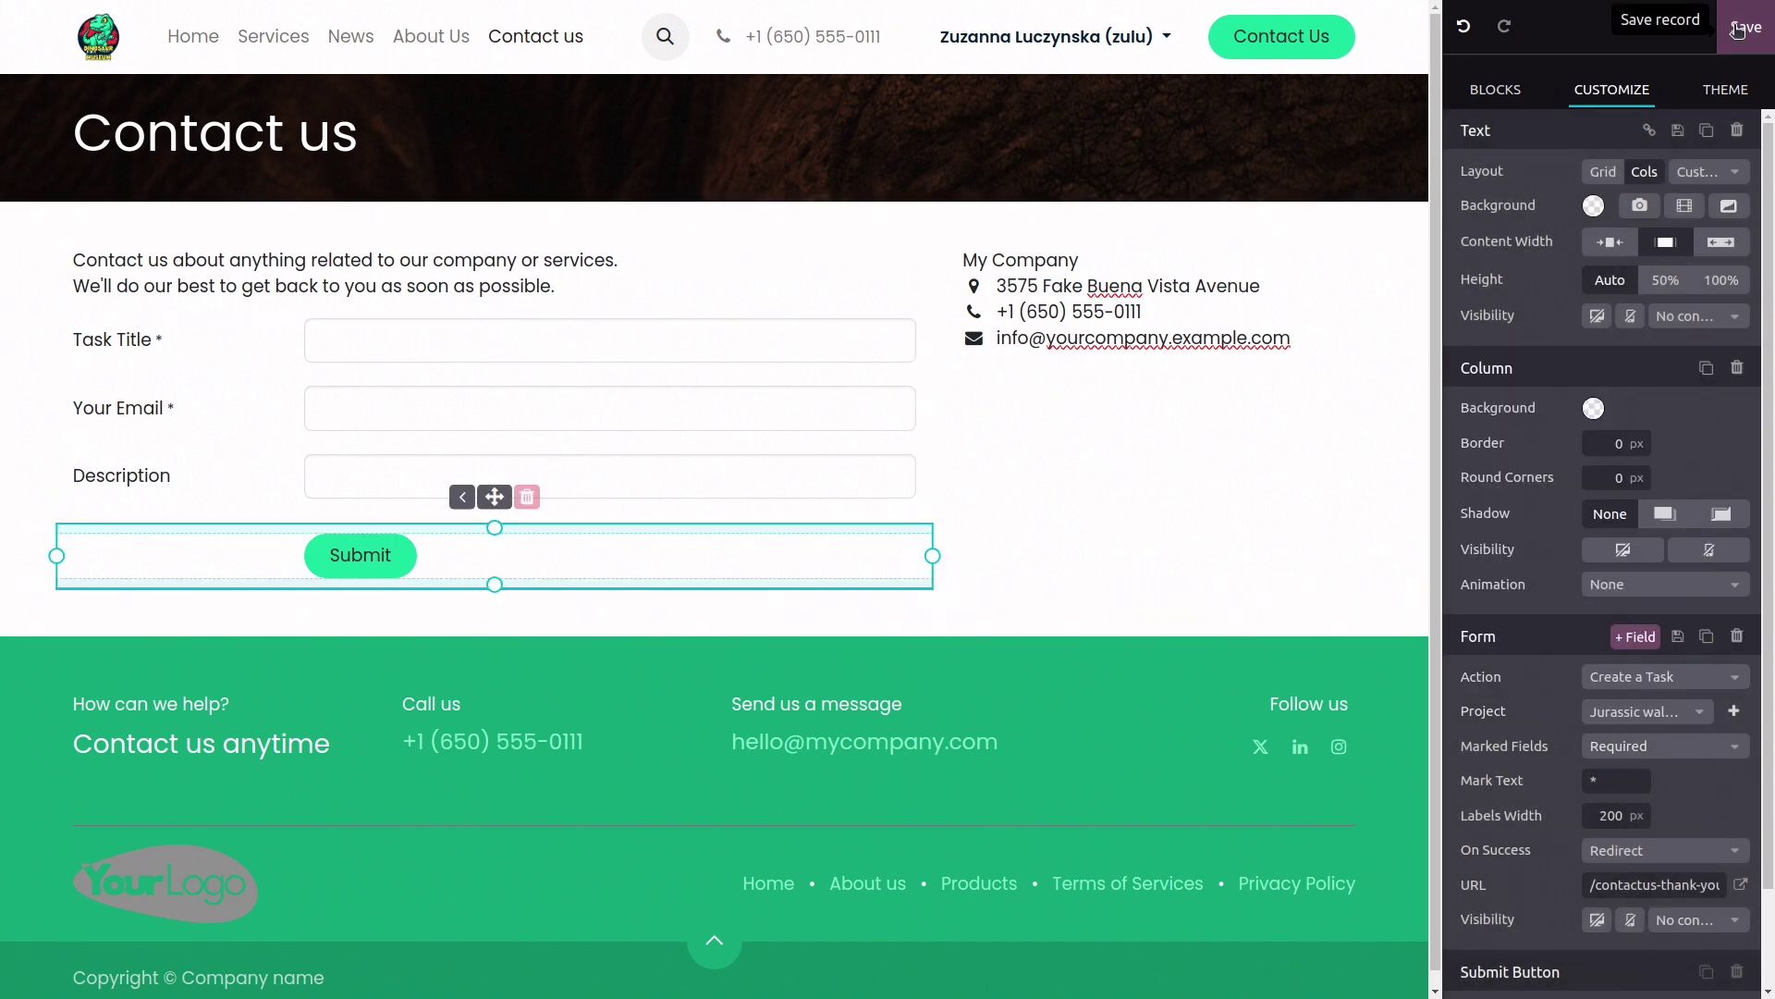
left_click(1736, 30)
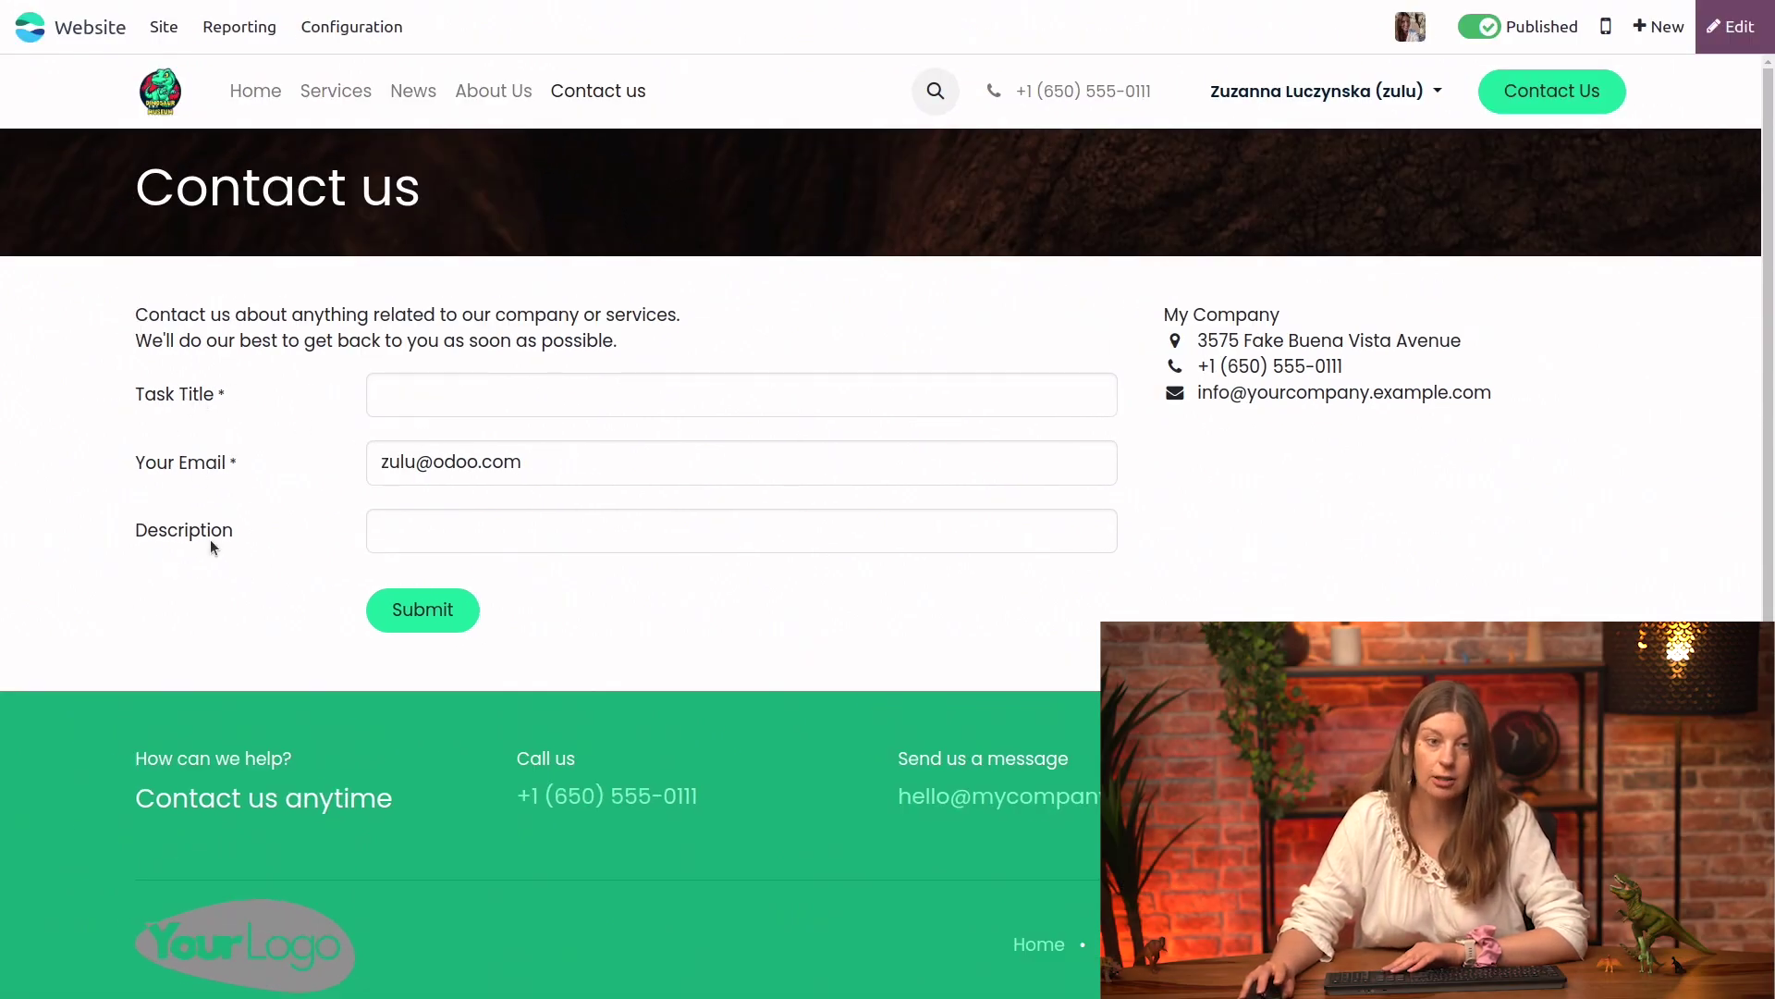
Submit the form with title 'Walking tour for 1000' and description 'Please let me know if possible'.
left_click(448, 397)
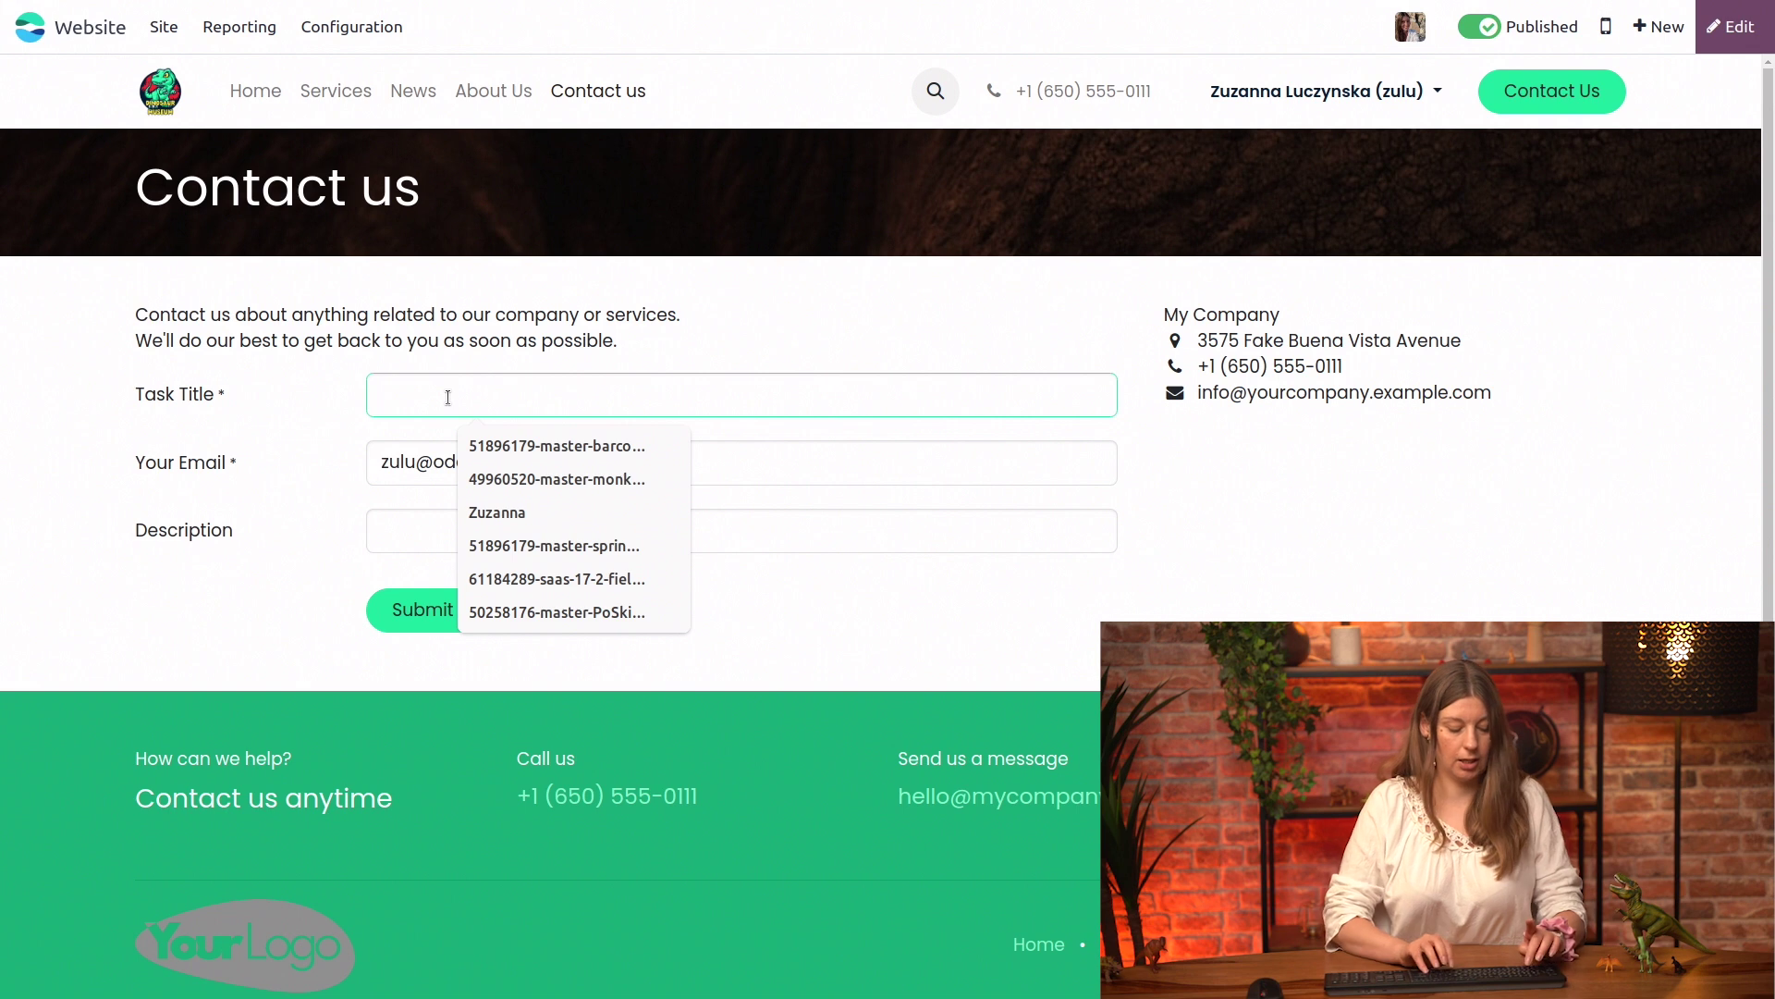
type("Walking to")
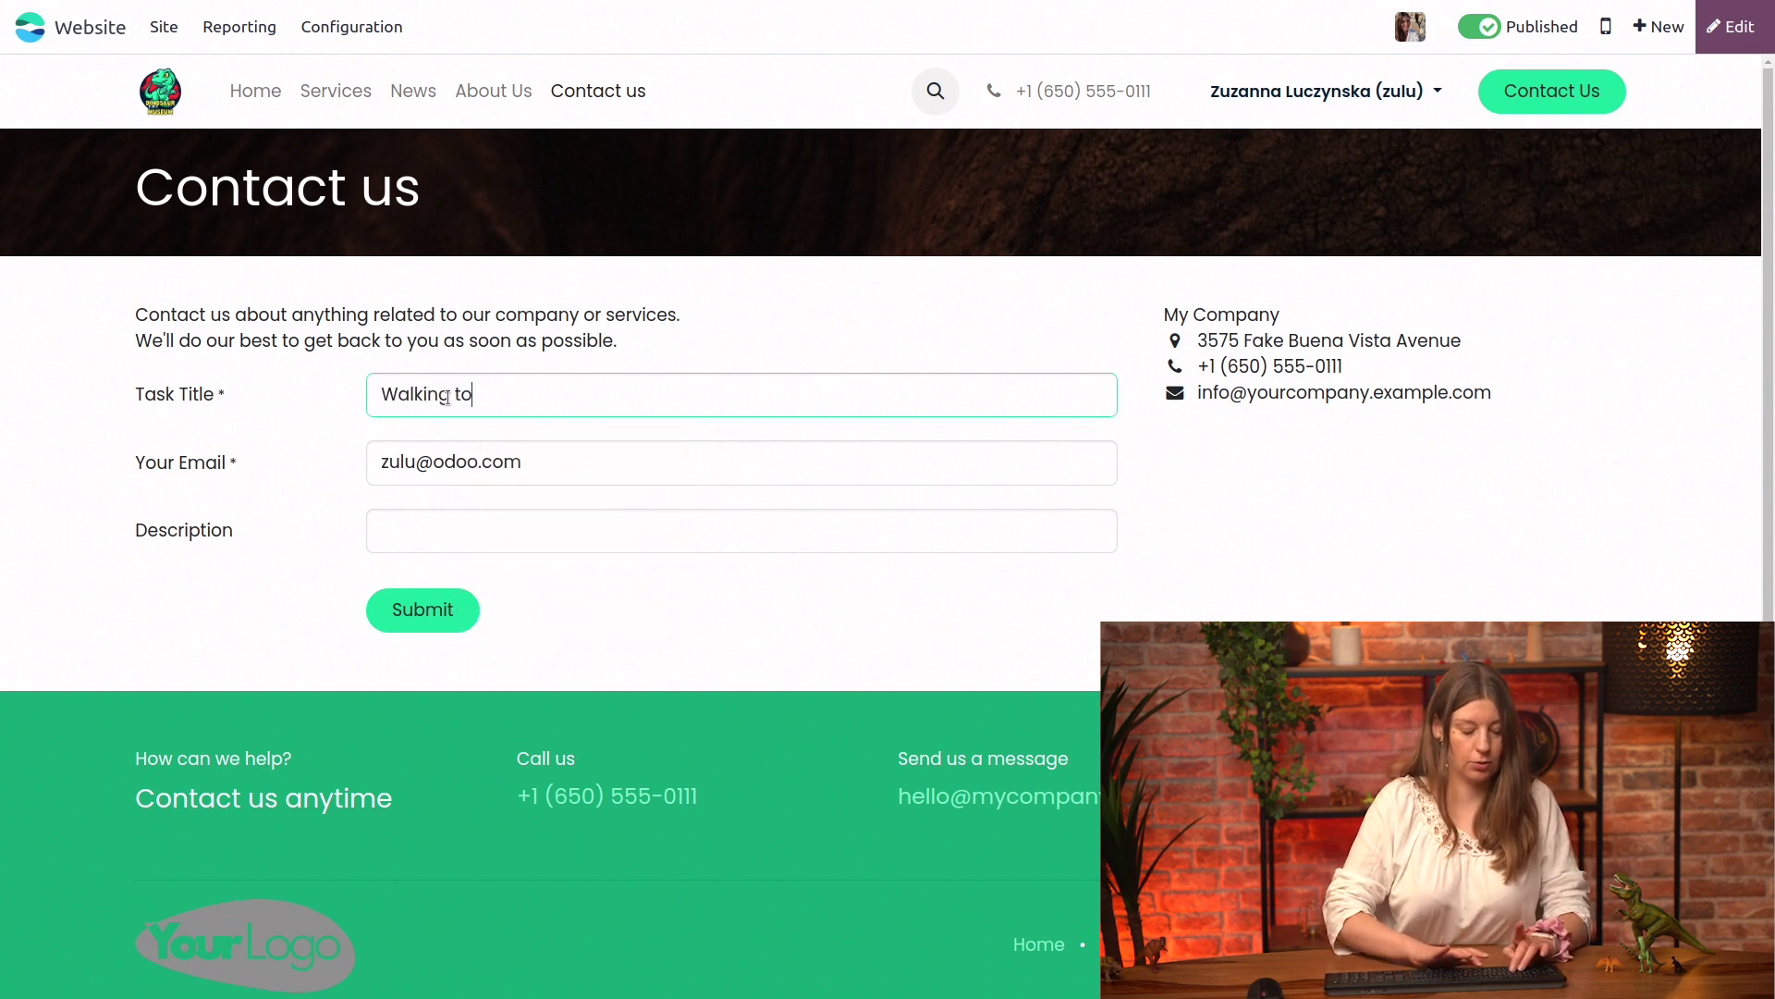
type("ur f")
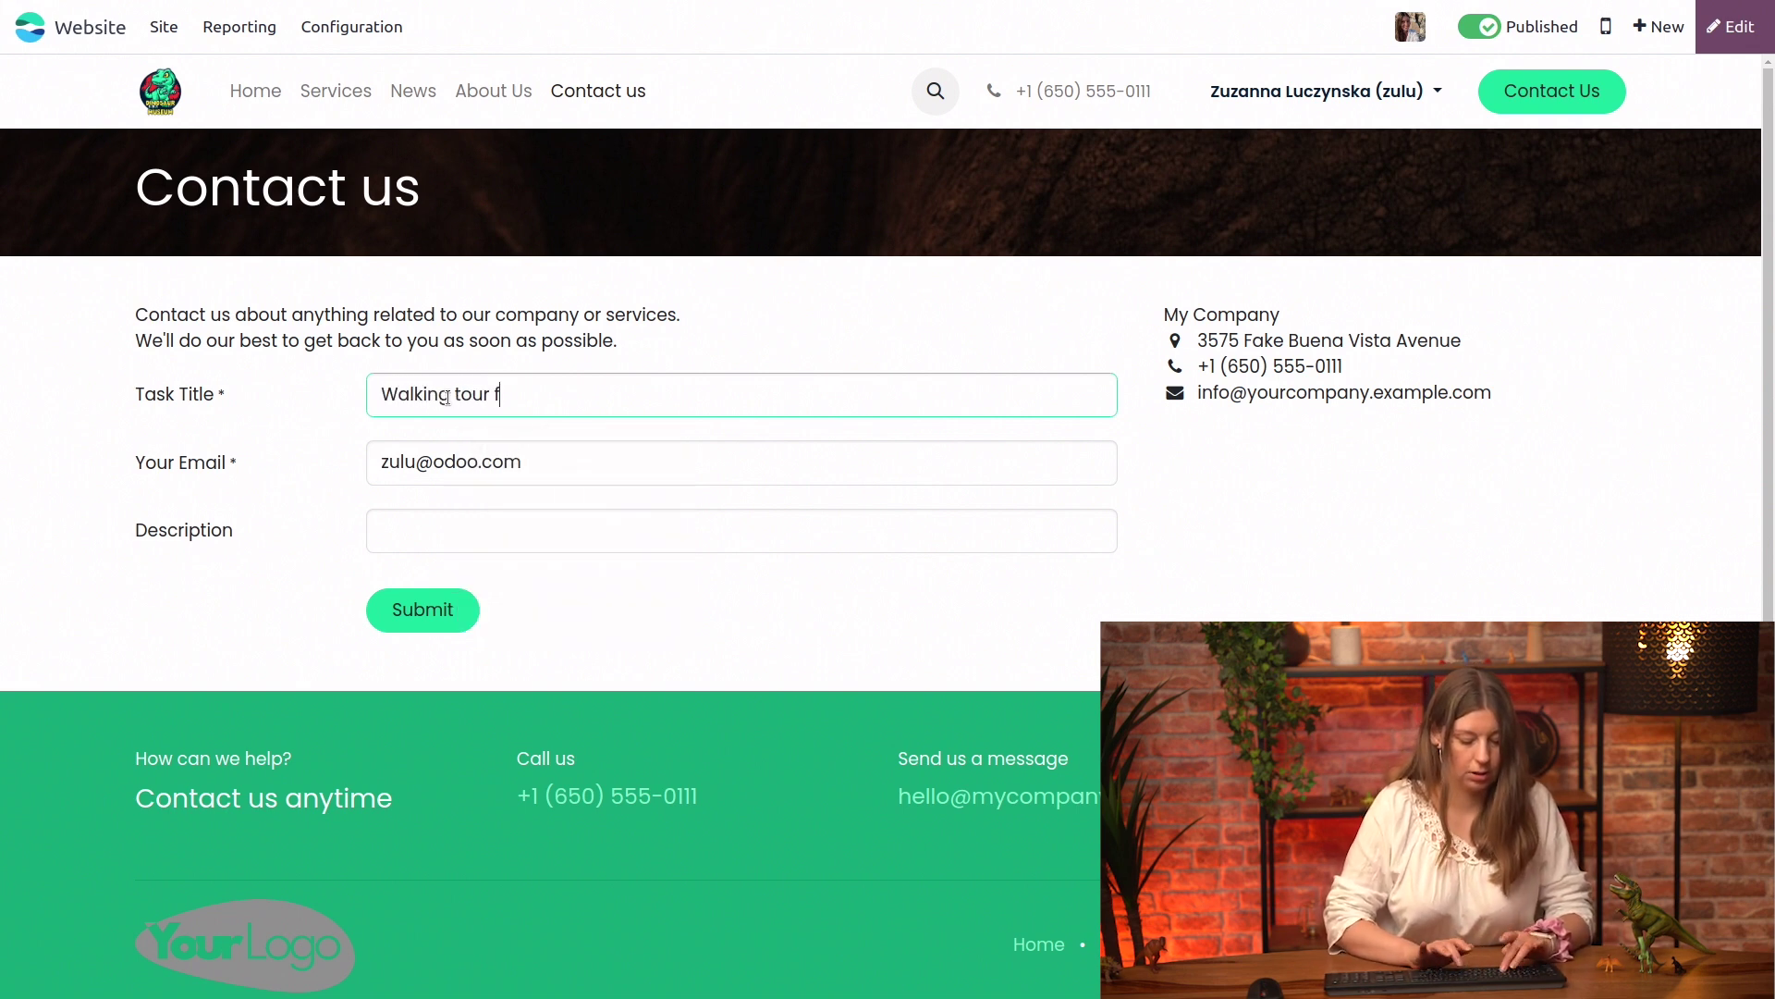
type("or 1000")
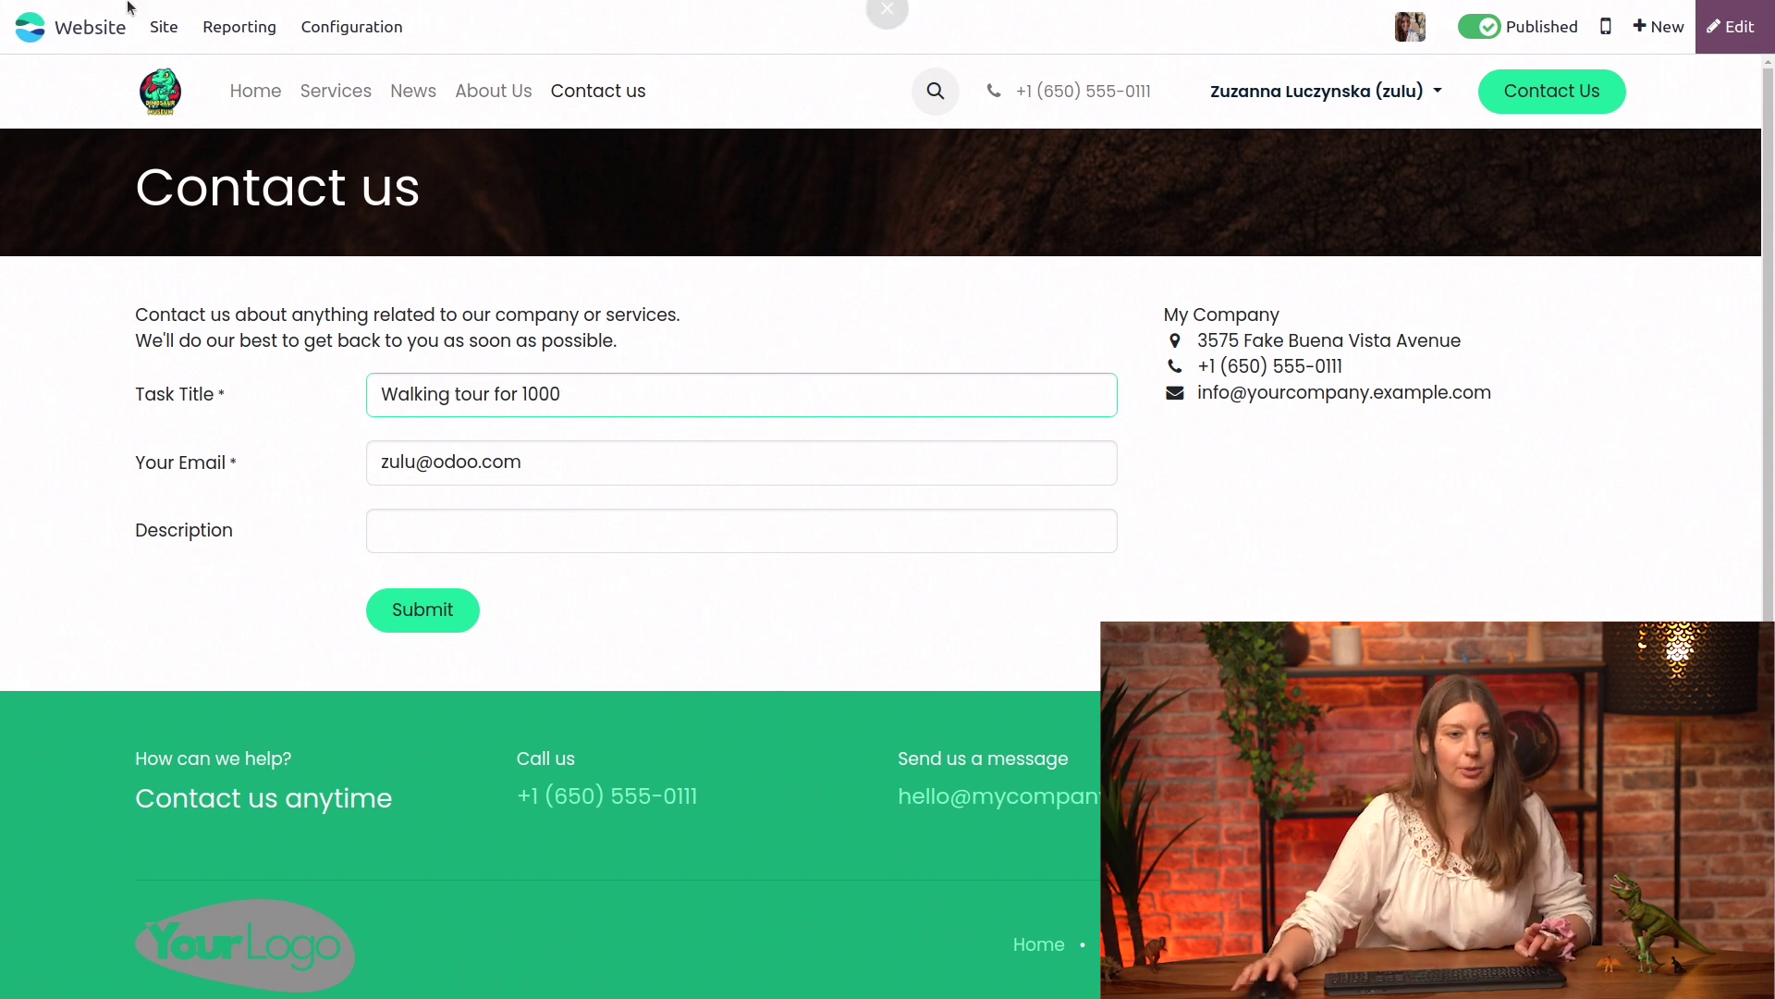
left_click(437, 527)
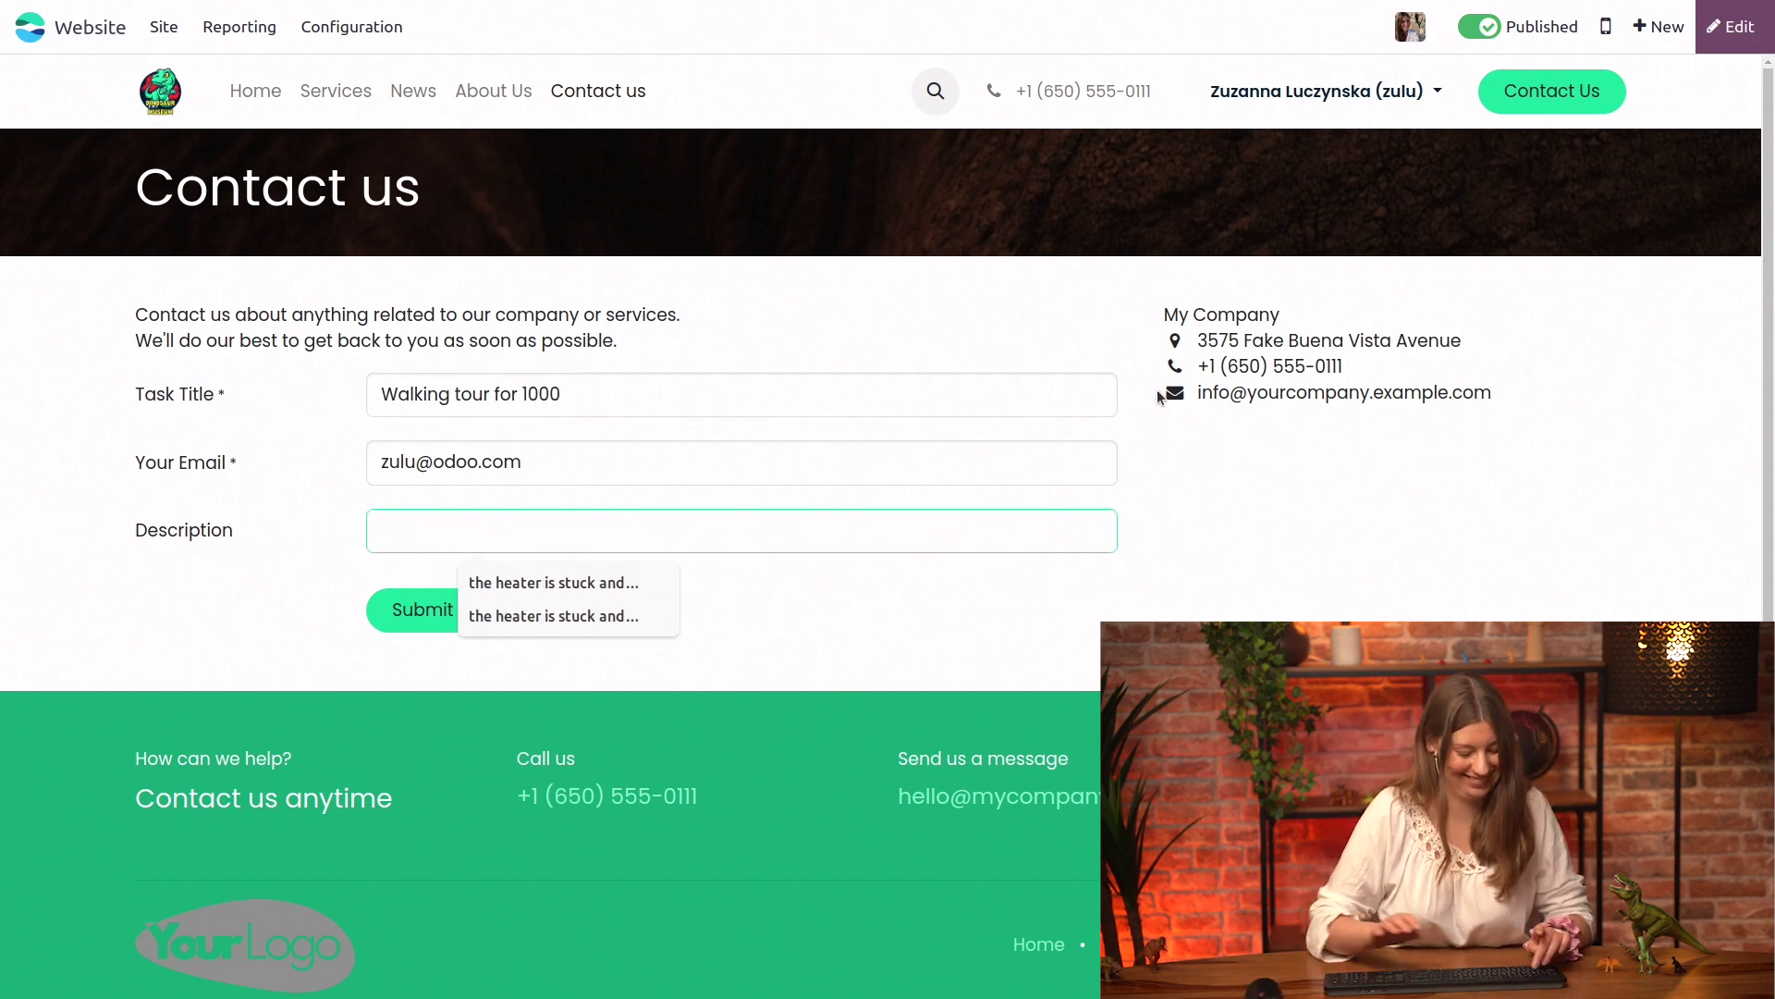
type("Pleas")
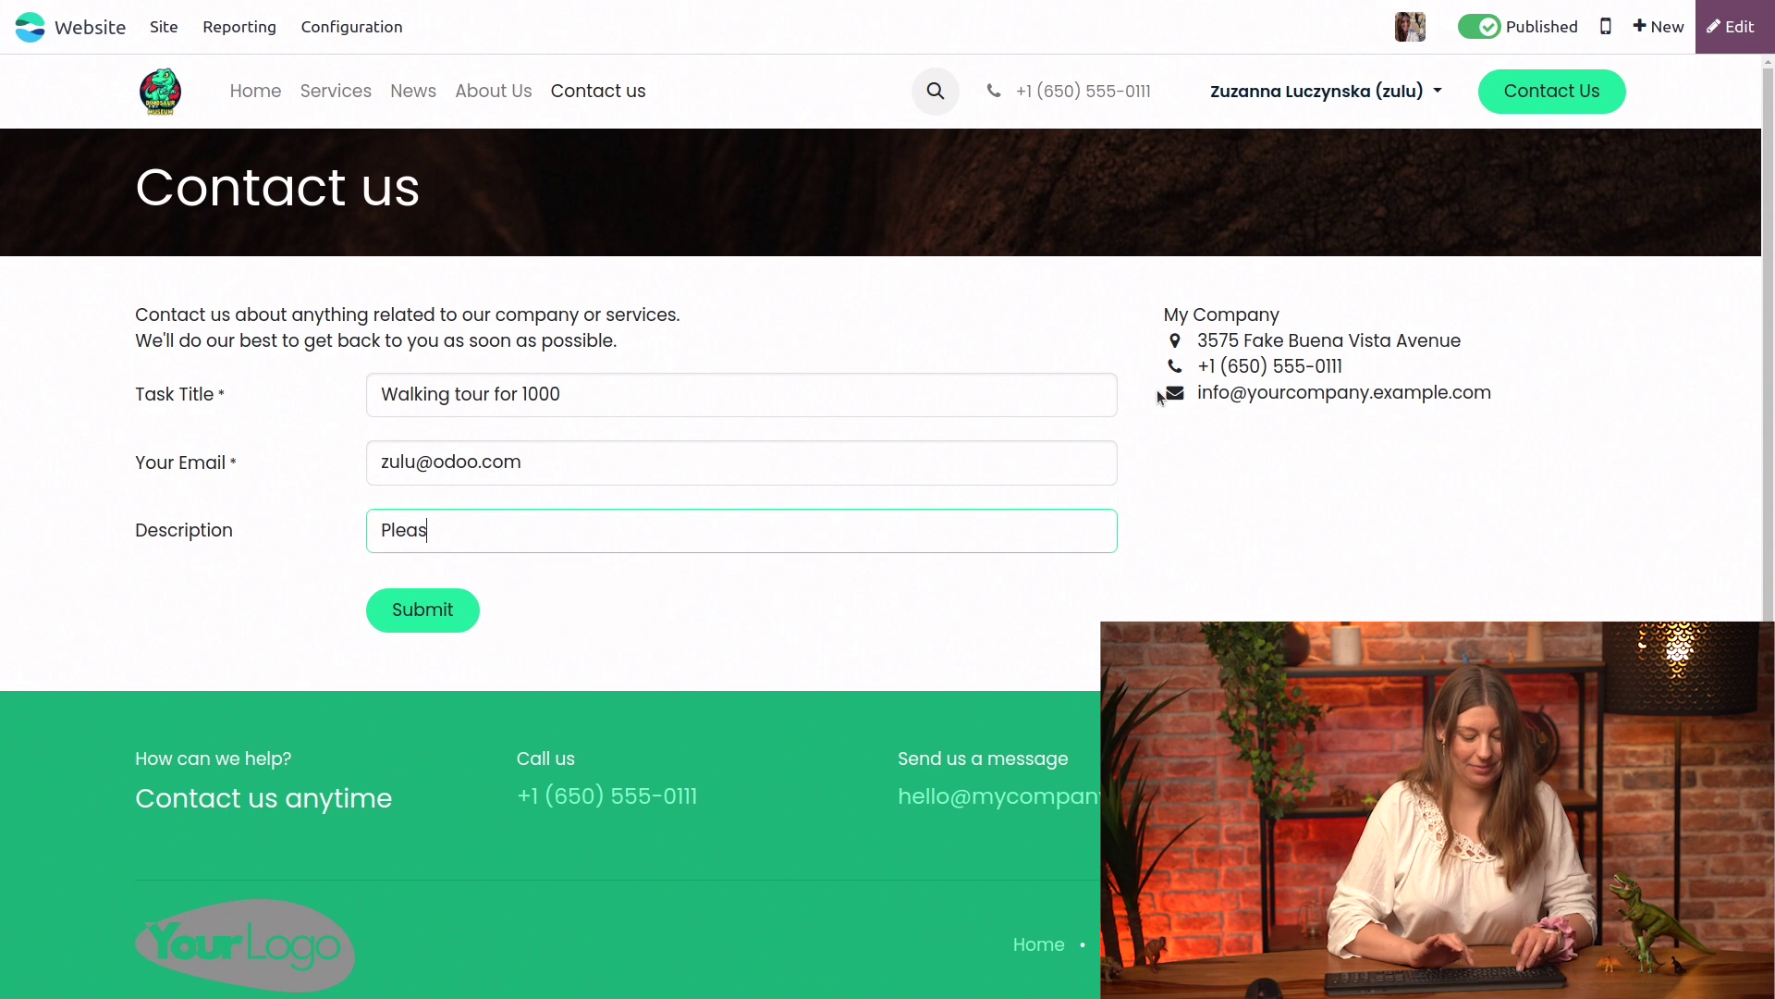
type("e let me know if ")
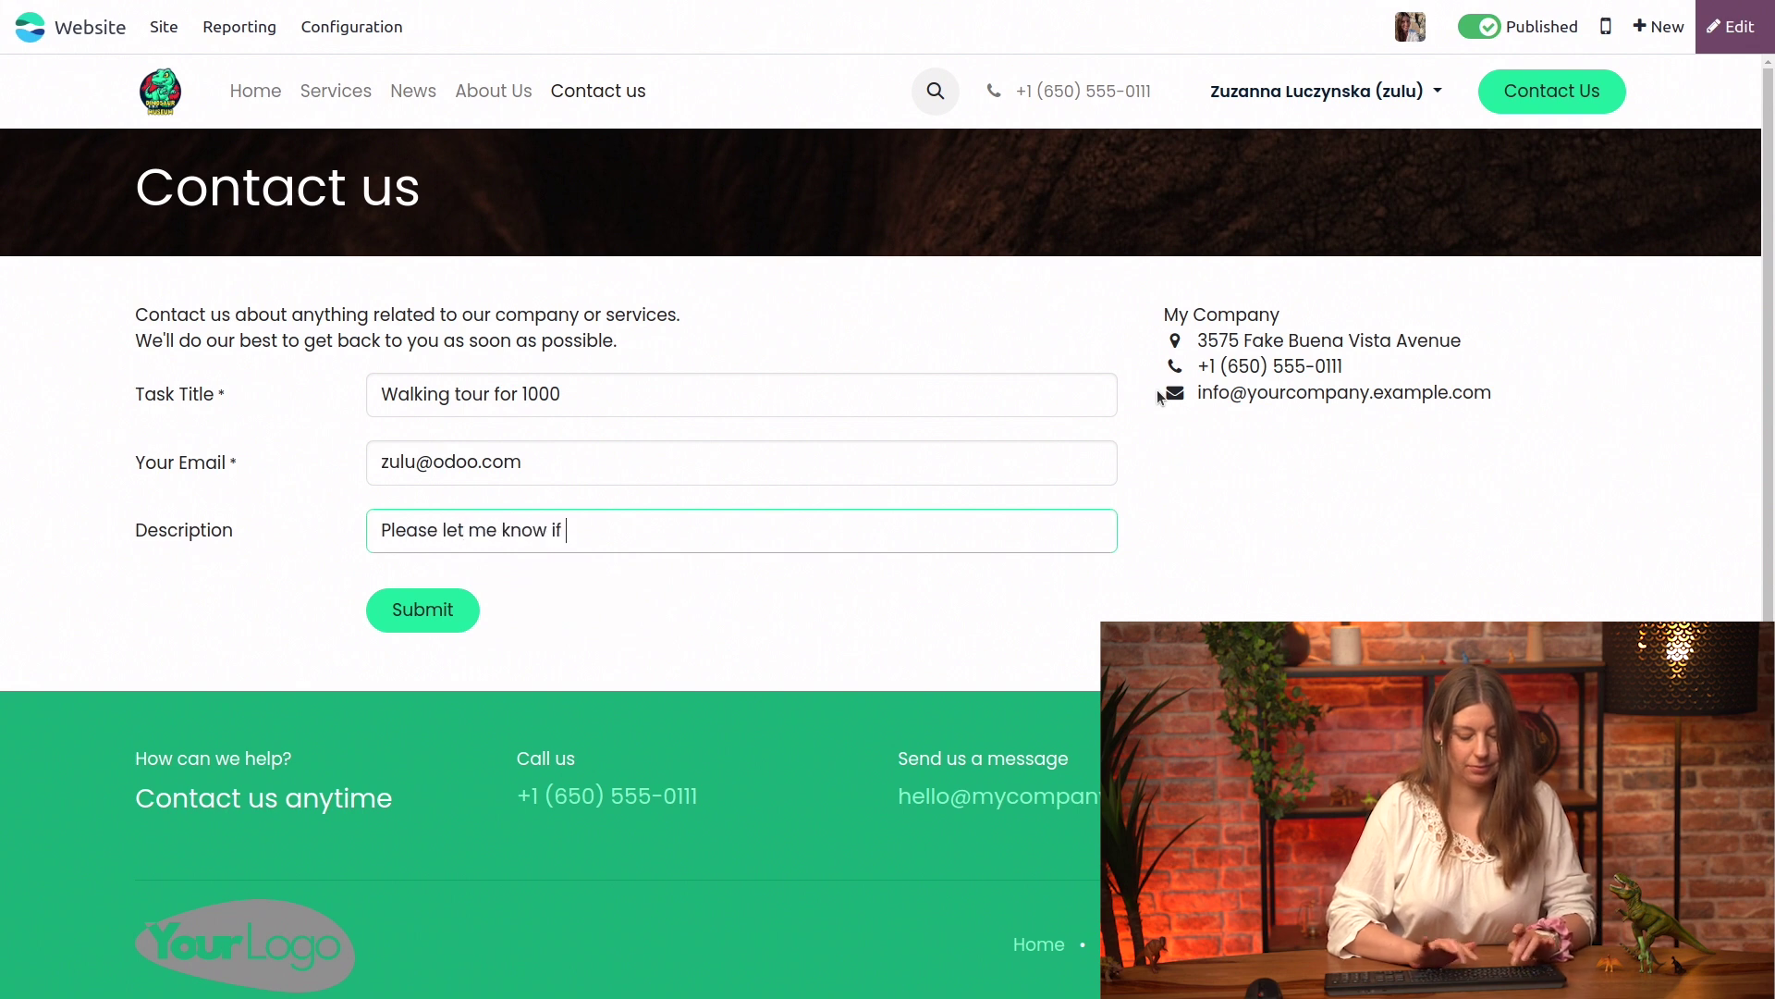
type("possible")
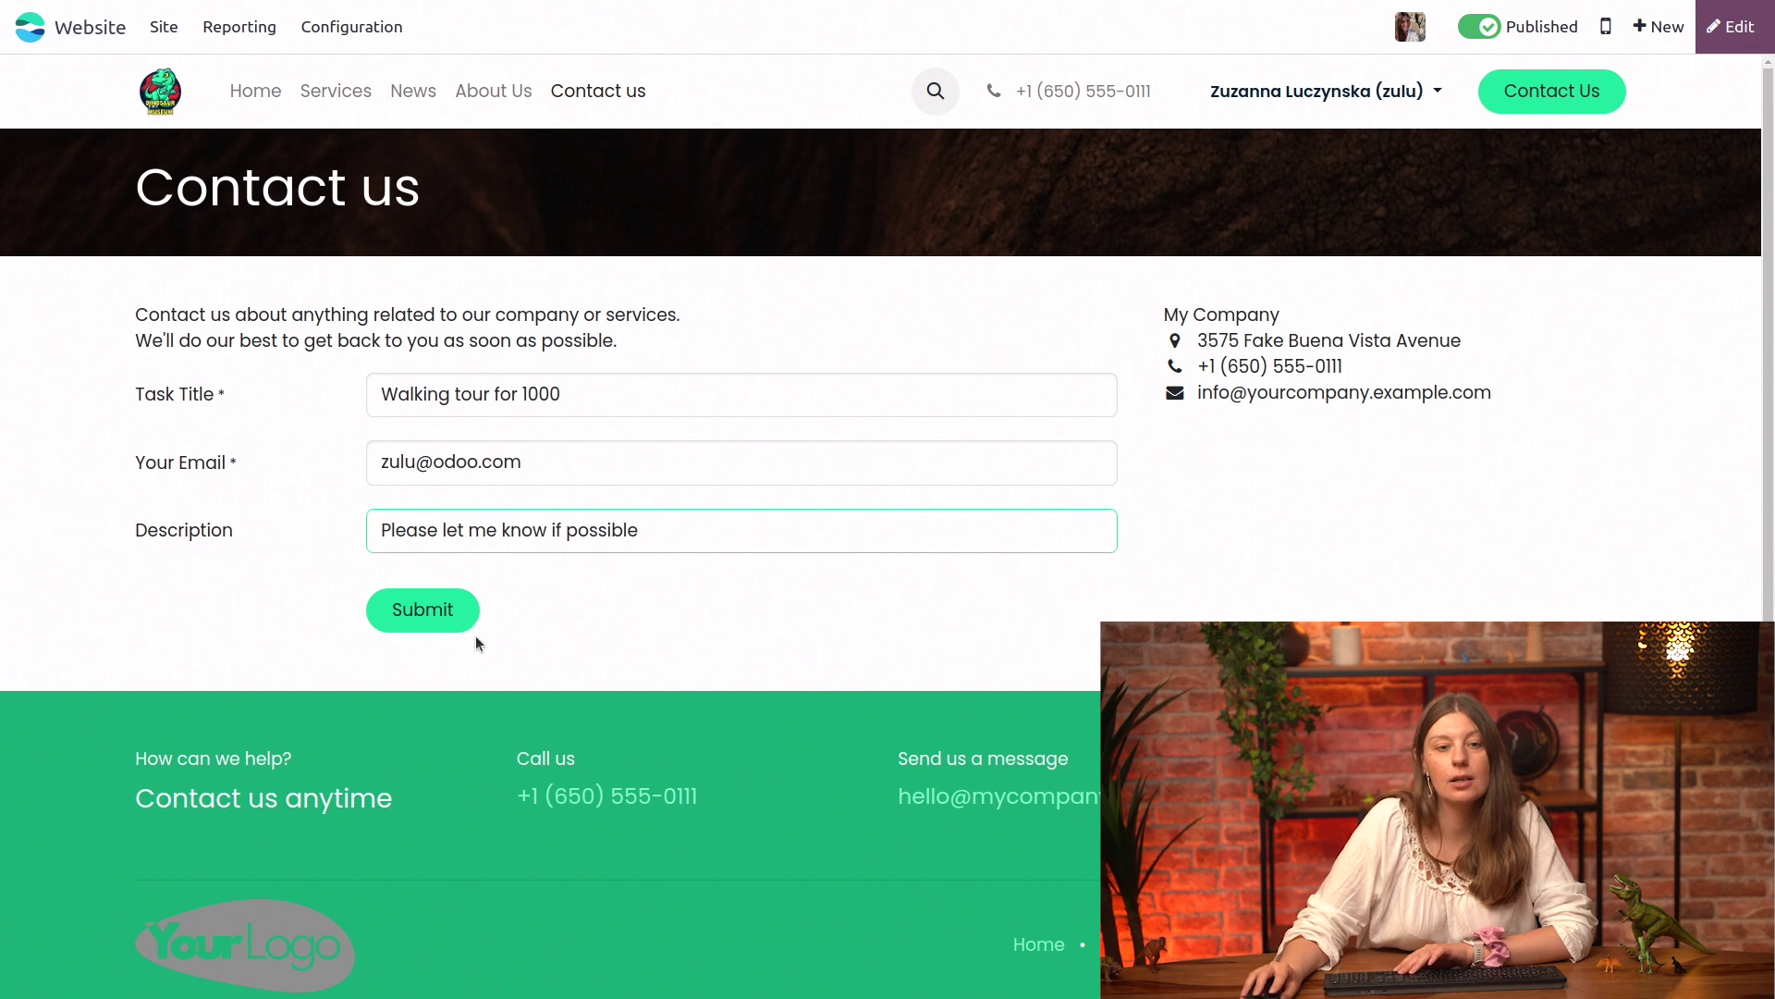
left_click(375, 607)
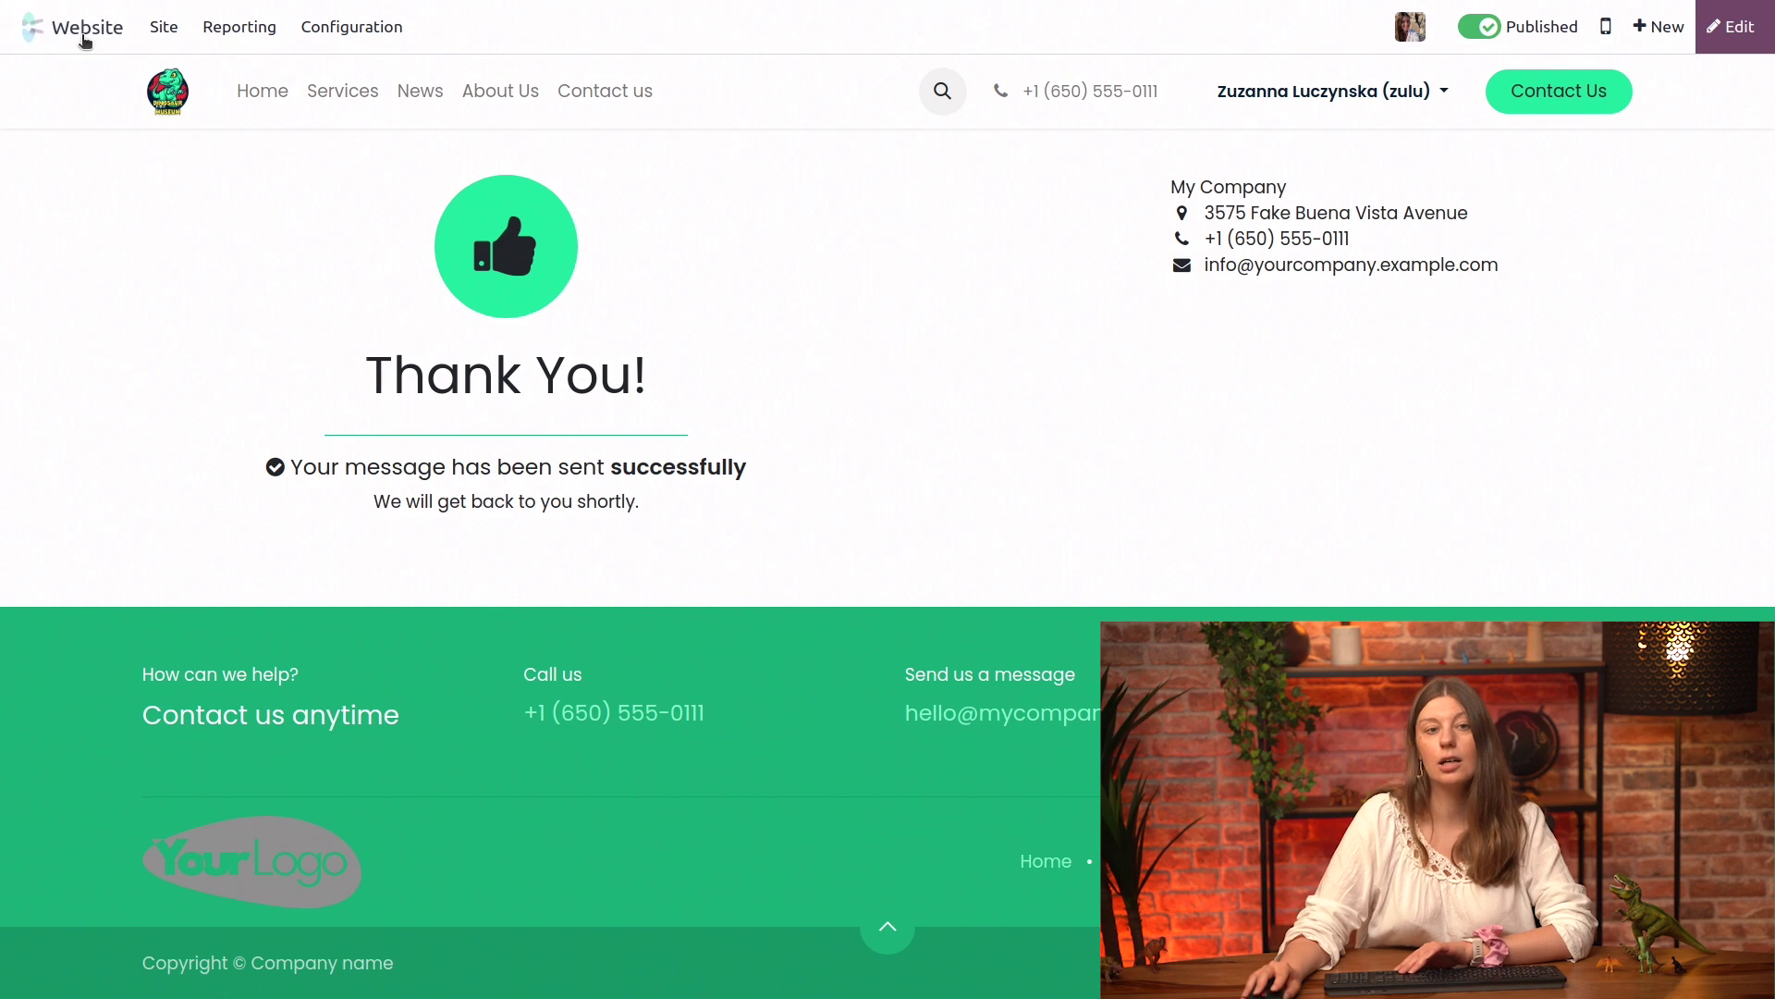
left_click(30, 27)
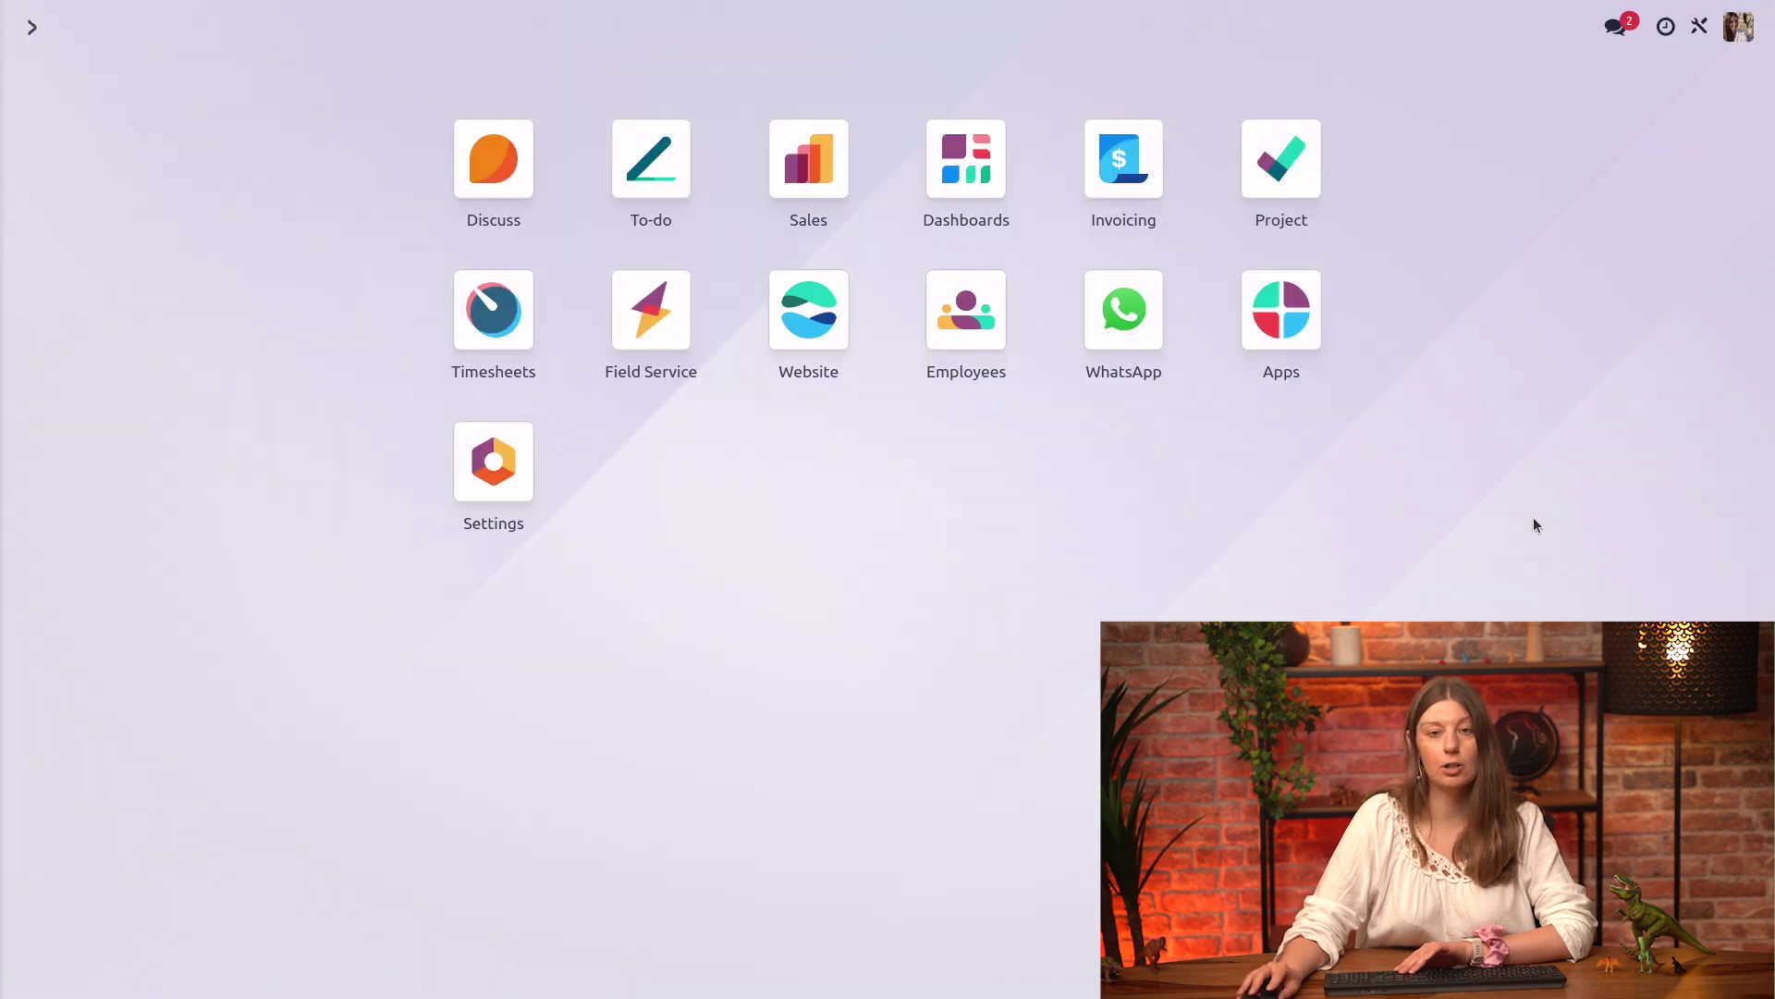
In Project, open the Jurassic walking tours board and drag Walking tour for 1000 into Review.
left_click(1303, 175)
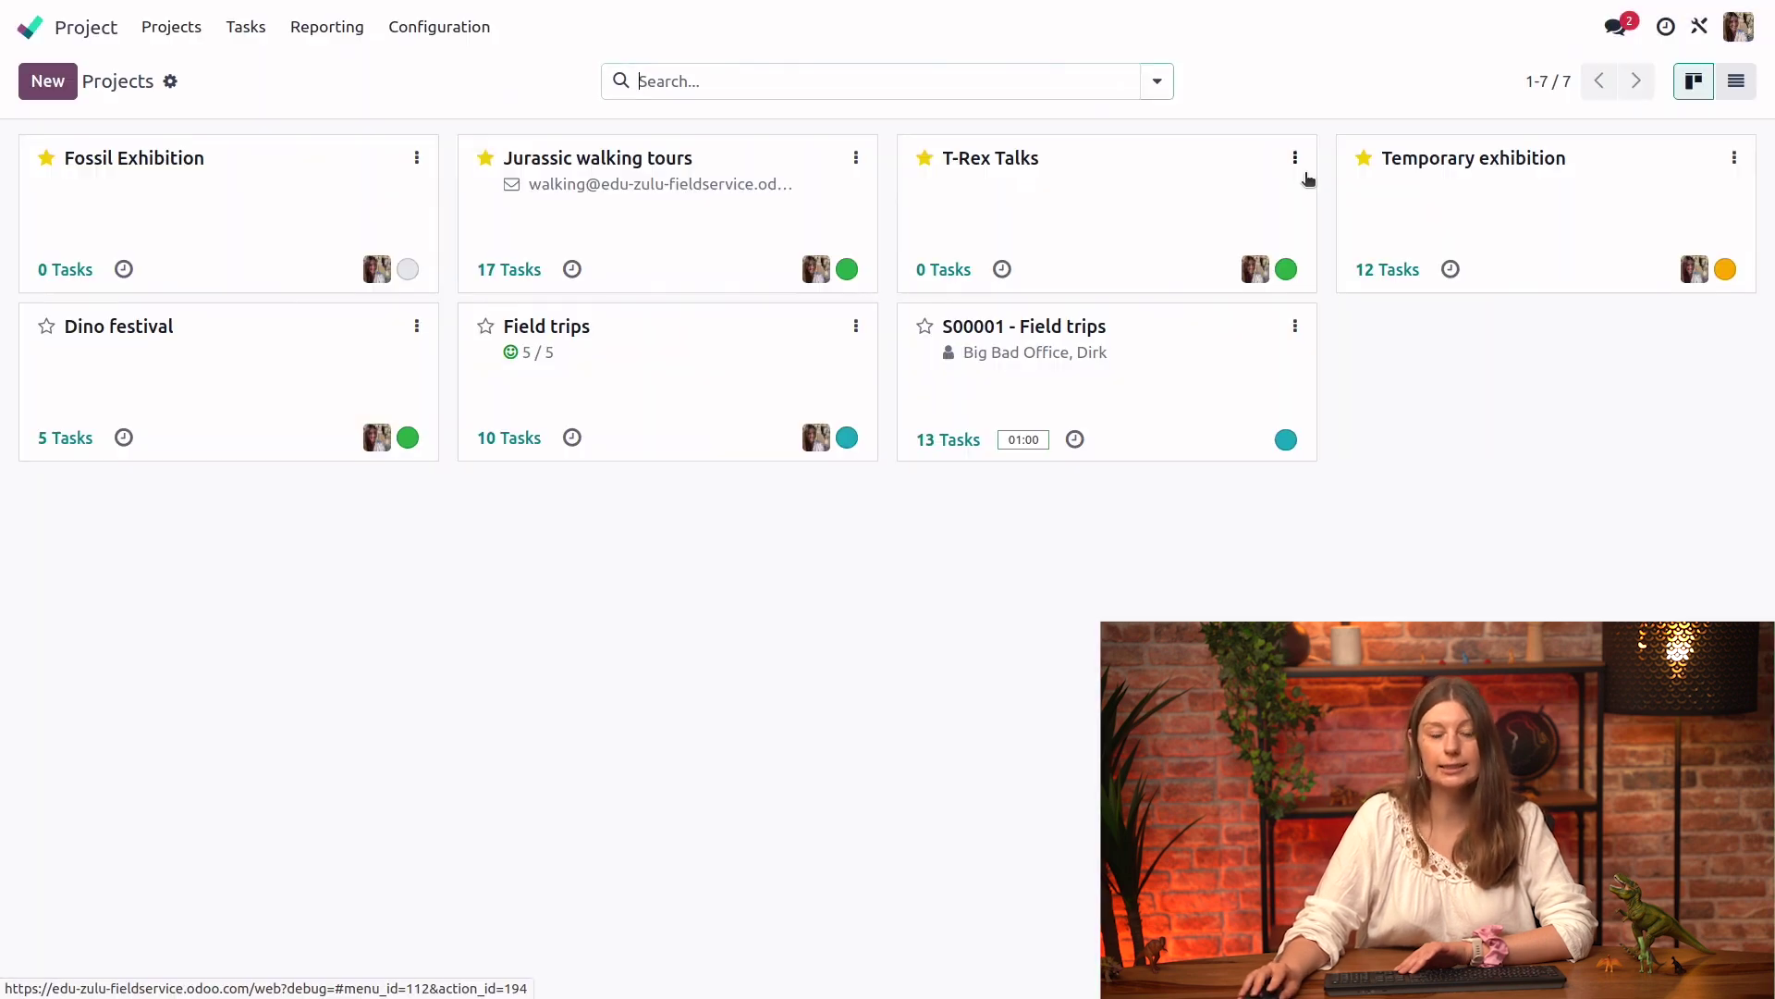
left_click(682, 274)
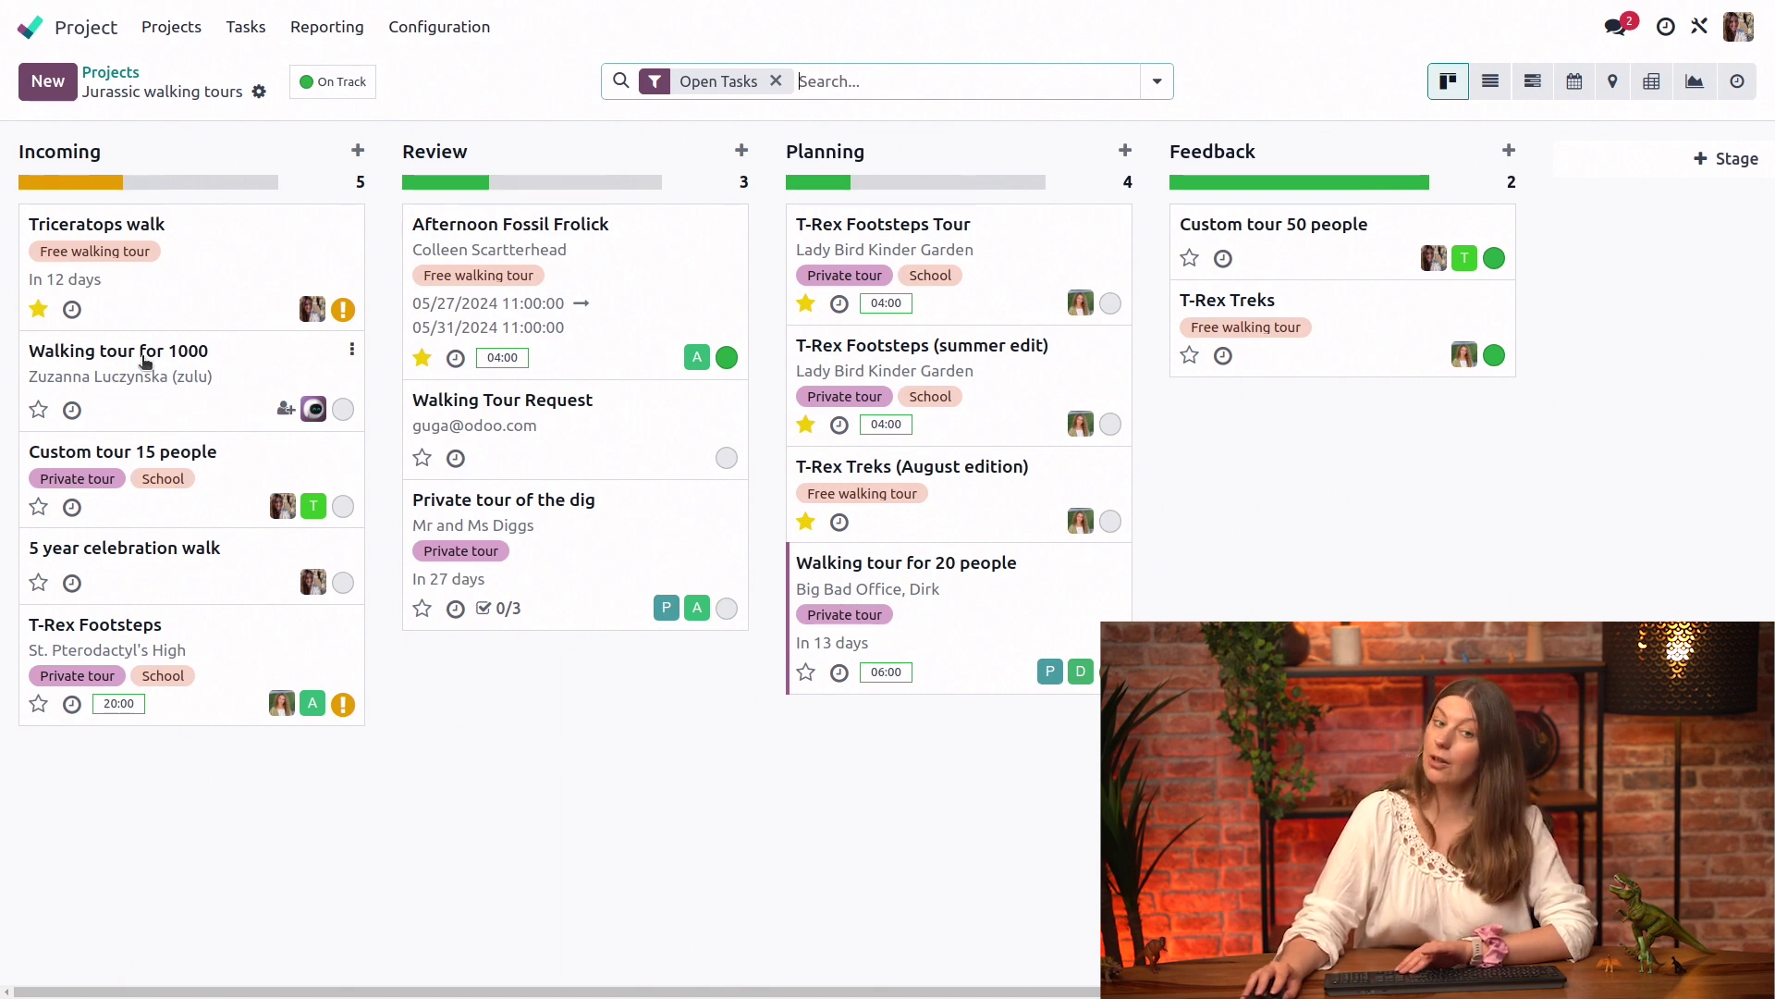
left_click_drag(213, 350, 611, 194)
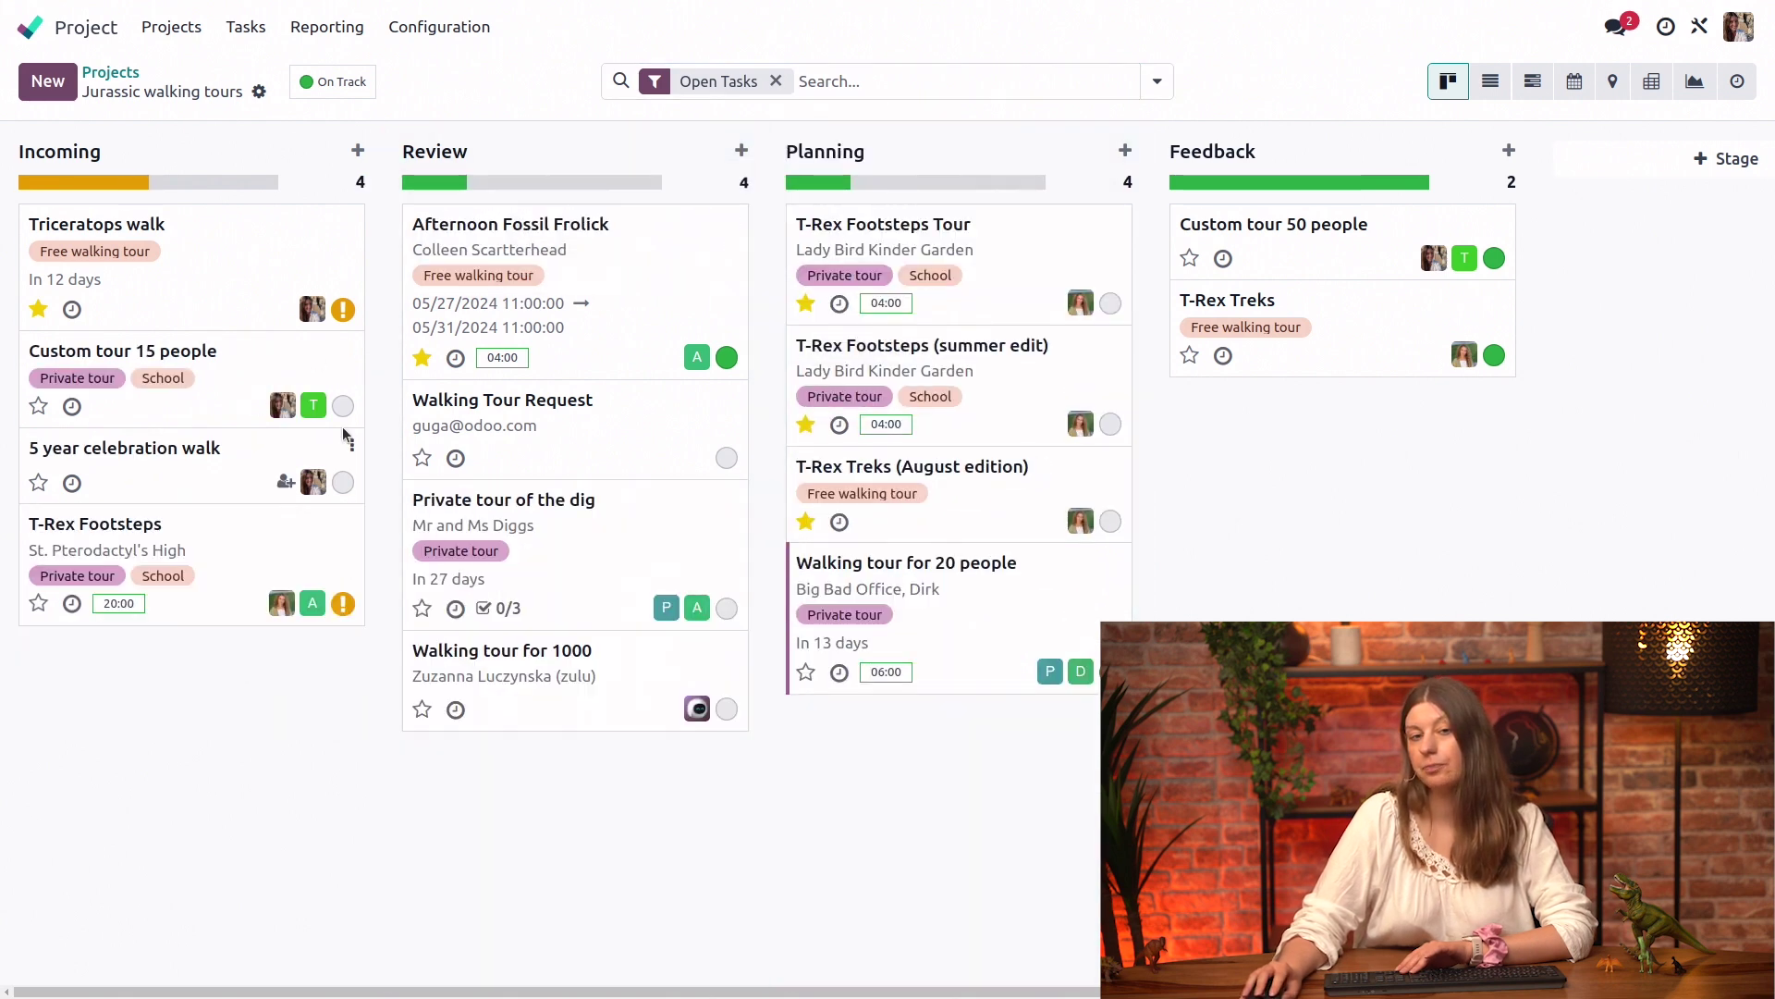